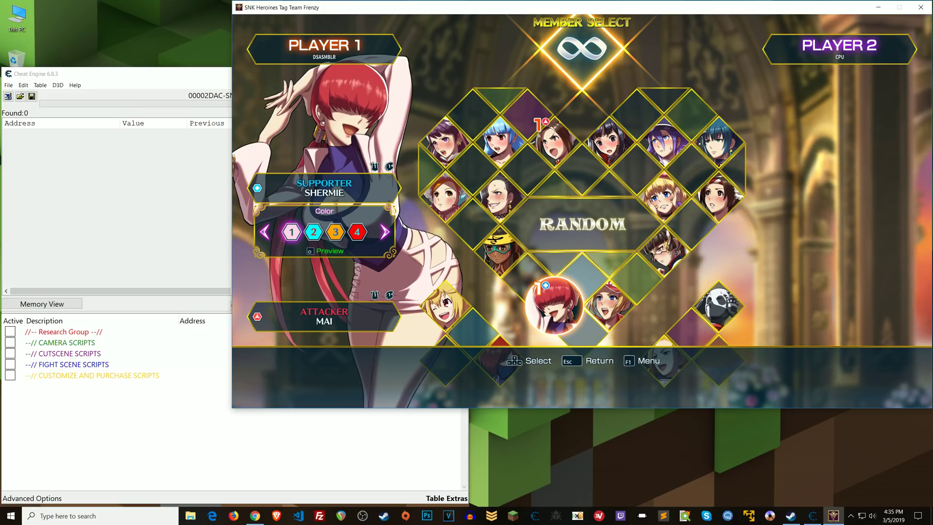
click(103, 428)
click(552, 11)
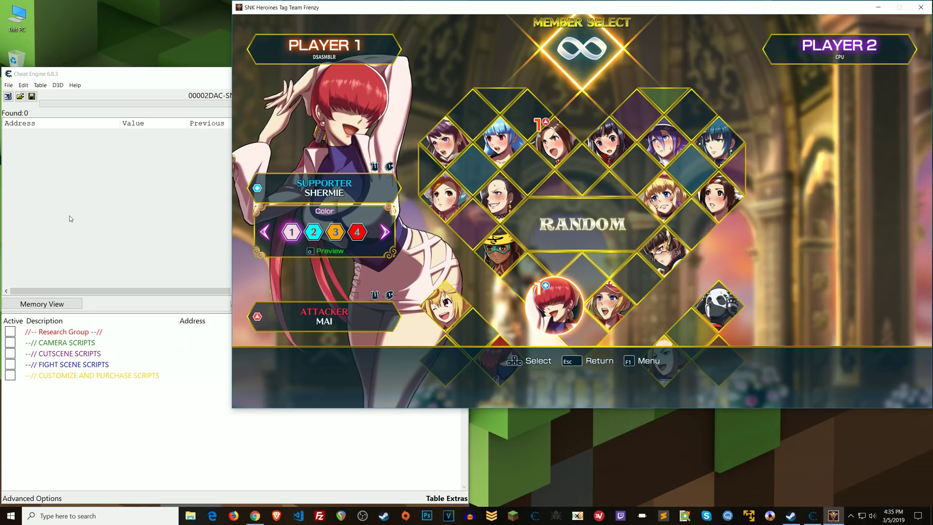
click(141, 450)
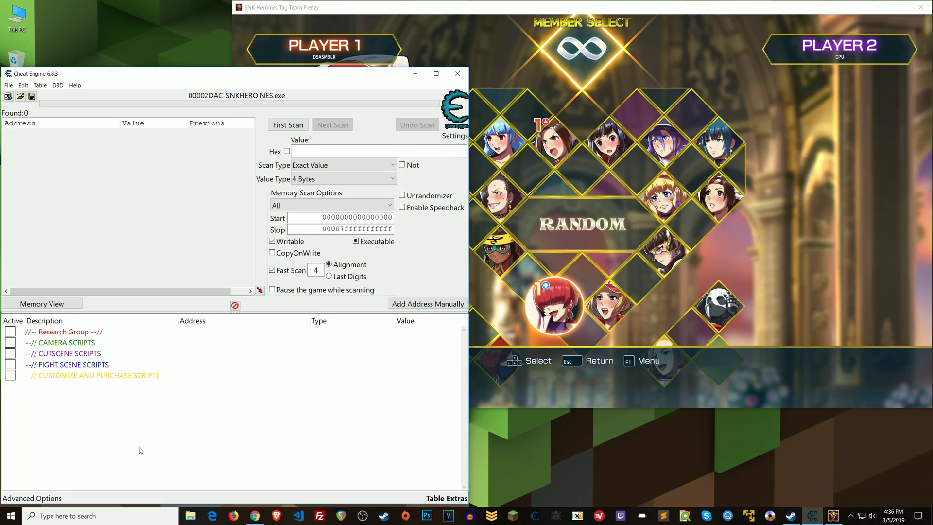
click(468, 5)
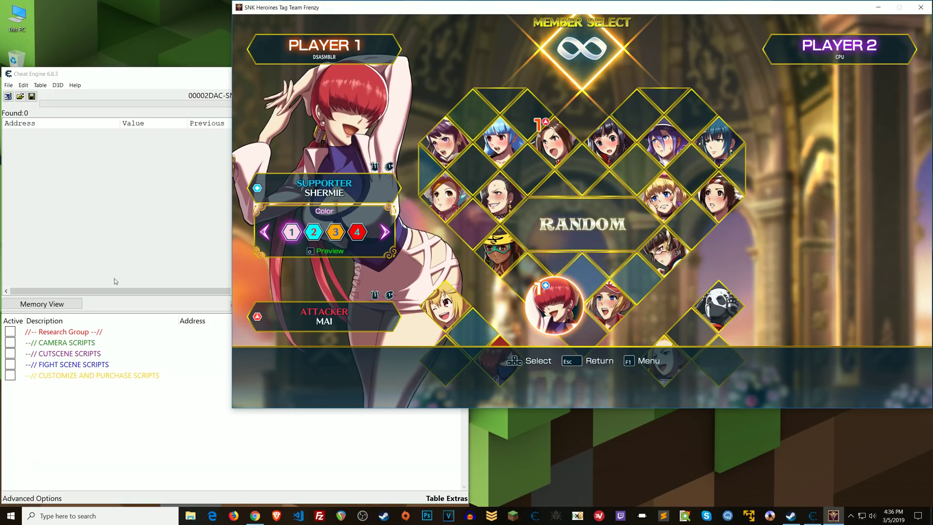
Step: Go through the camera, cutscene, fight scene, and customize and purchase script groups in the cheat table
click(69, 354)
key(Down)
key(Down)
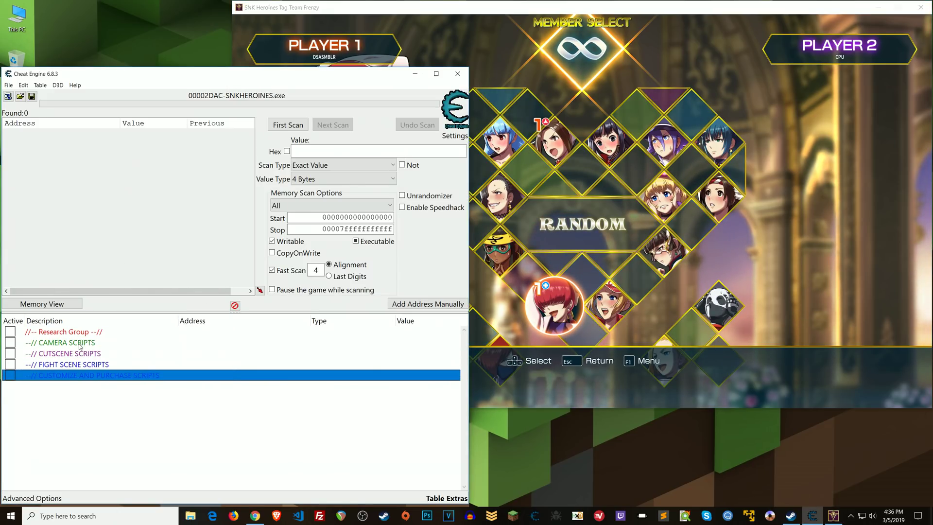
click(80, 344)
click(79, 354)
click(81, 366)
click(83, 377)
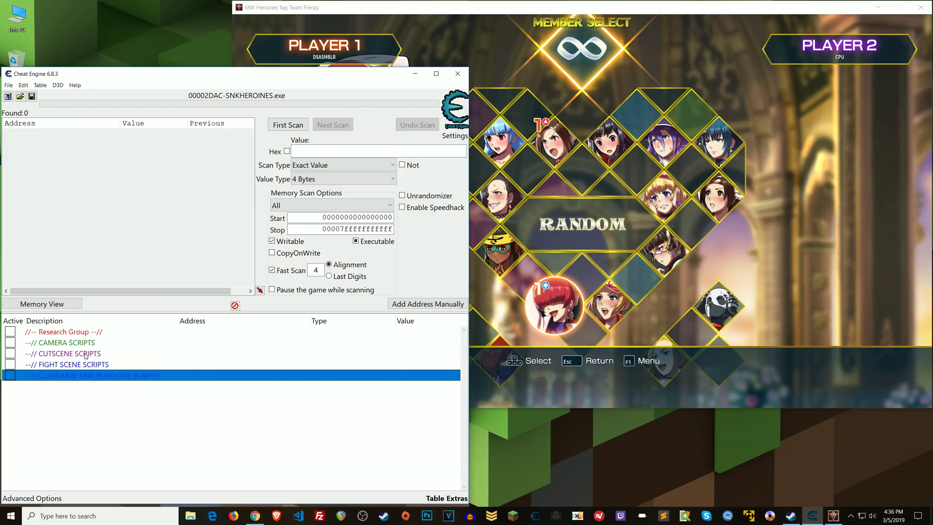
Step: Activate the Cutscene Scripts group and confirm the member selection in the game to start the intro cutscene
click(78, 354)
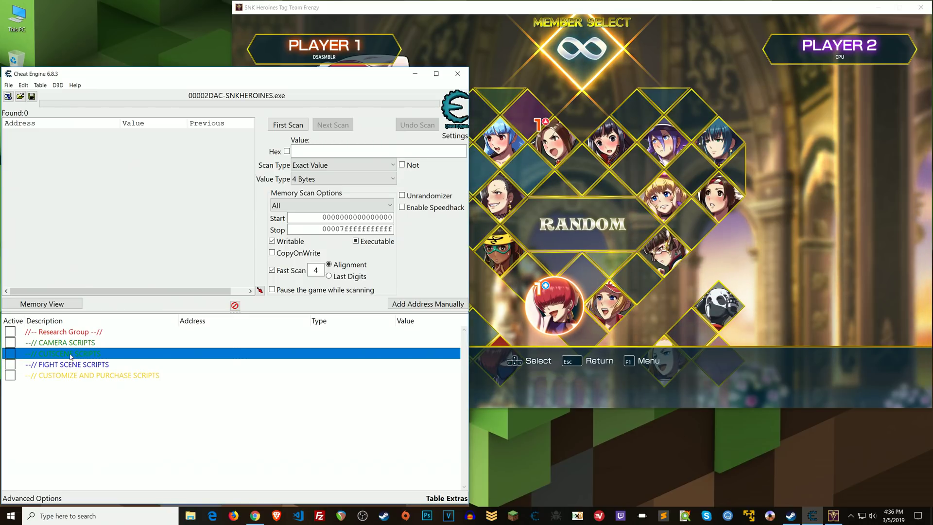
click(9, 355)
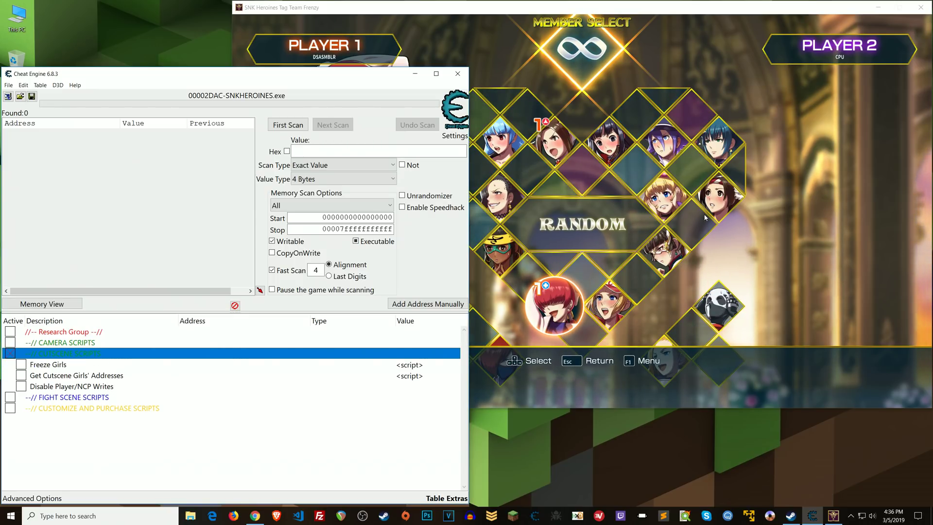
key(alt+Tab)
key(Return)
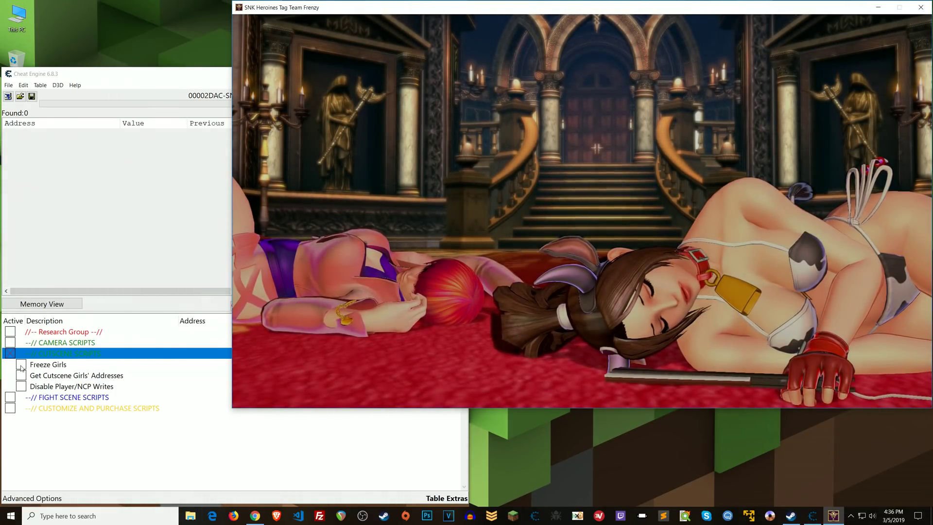
Step: Test Freeze Girls on the opening shot of the cutscene by turning it on and off again
click(22, 368)
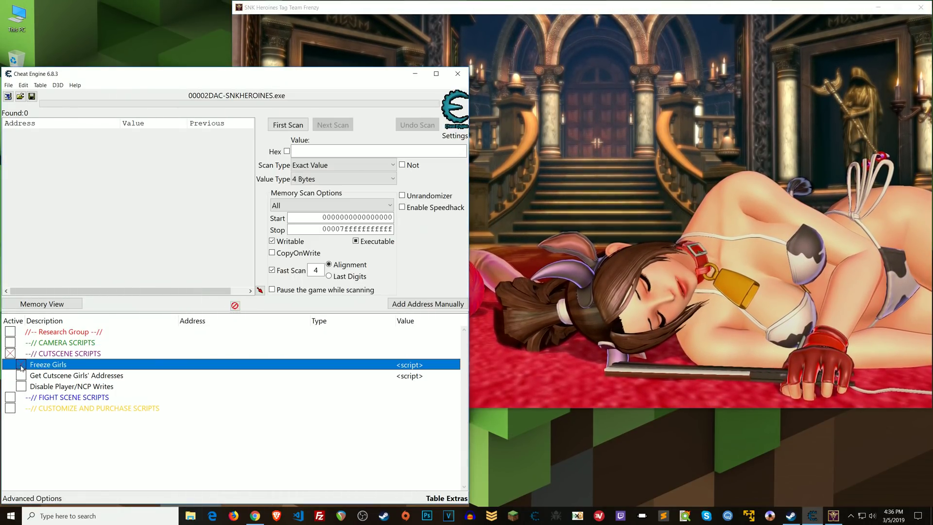
click(584, 219)
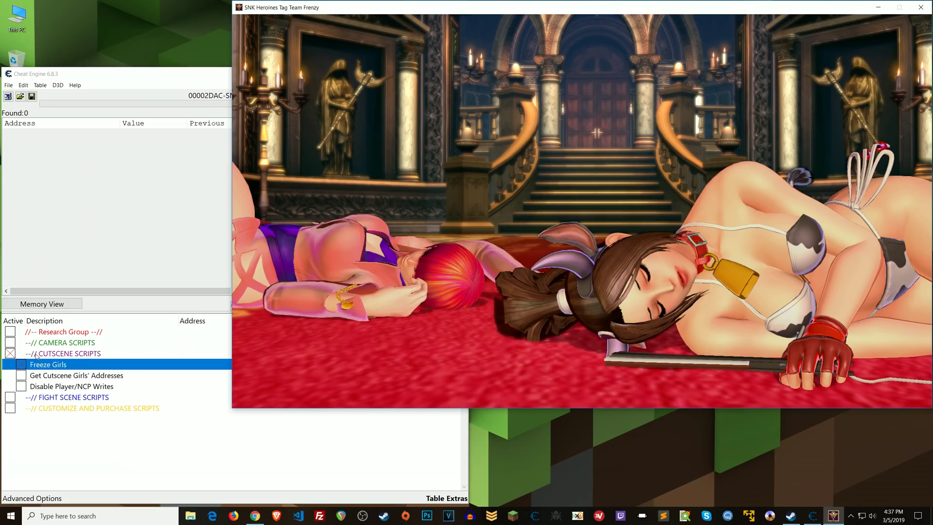
click(22, 365)
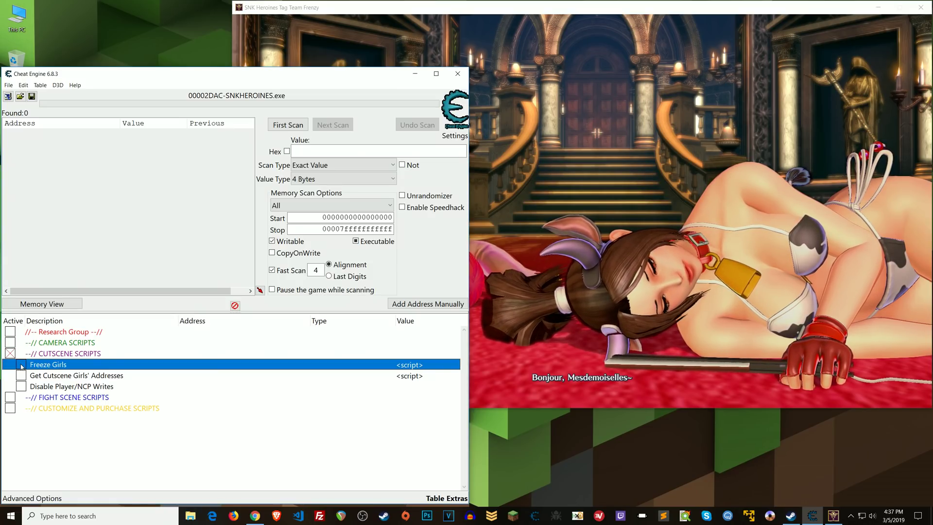
click(606, 288)
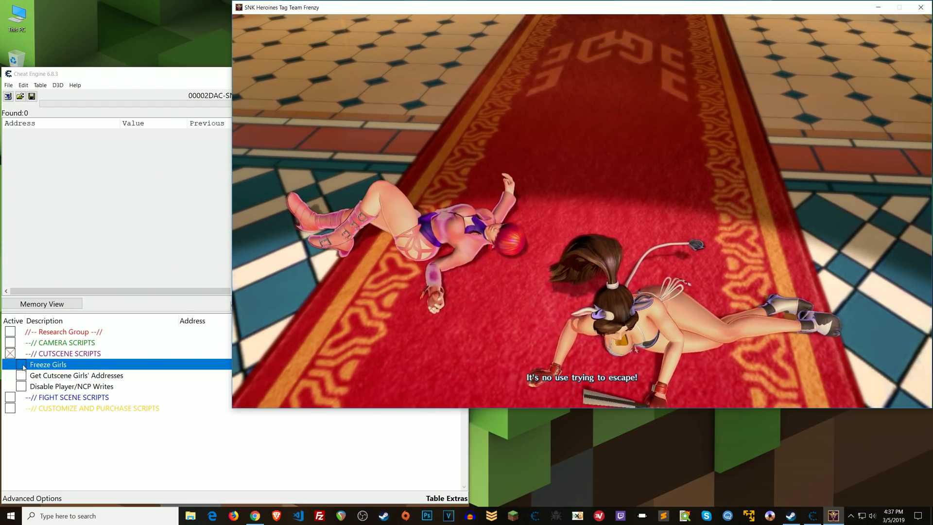
Step: Turn on Freeze Girls at the cutscene's "It's no use trying to escape!" line
click(22, 365)
key(alt+Tab)
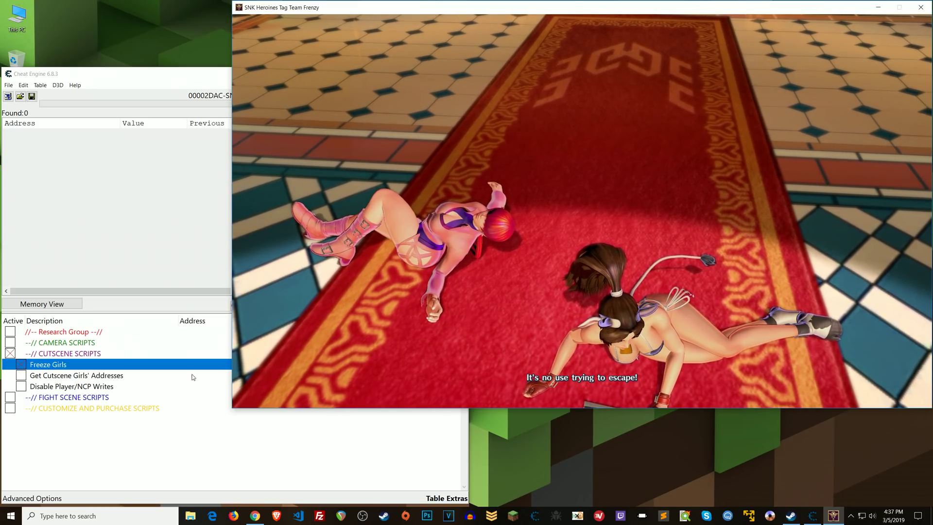
key(alt+Tab)
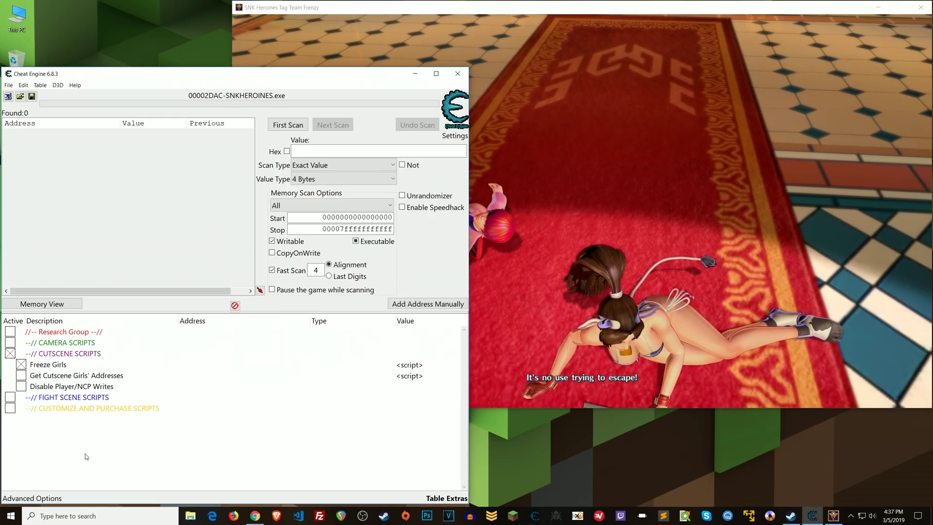
Step: Enable Get Cutscene Girls' Addresses and expand the Fighter 1 entry
click(21, 376)
click(211, 391)
click(211, 399)
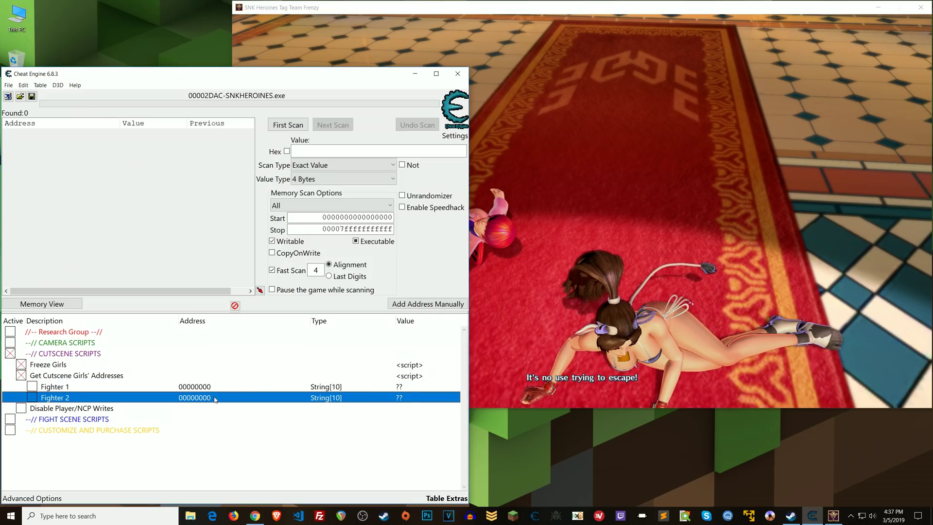
click(33, 387)
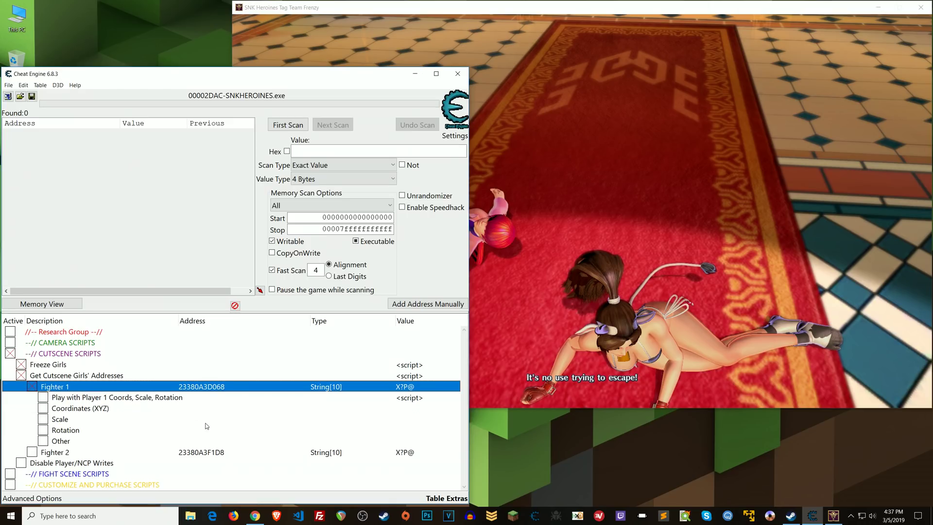
Step: Try the Play with Player 1 Coords, Scale, Rotation script on Fighter 1 in the game and turn it off
click(47, 400)
key(alt+Tab)
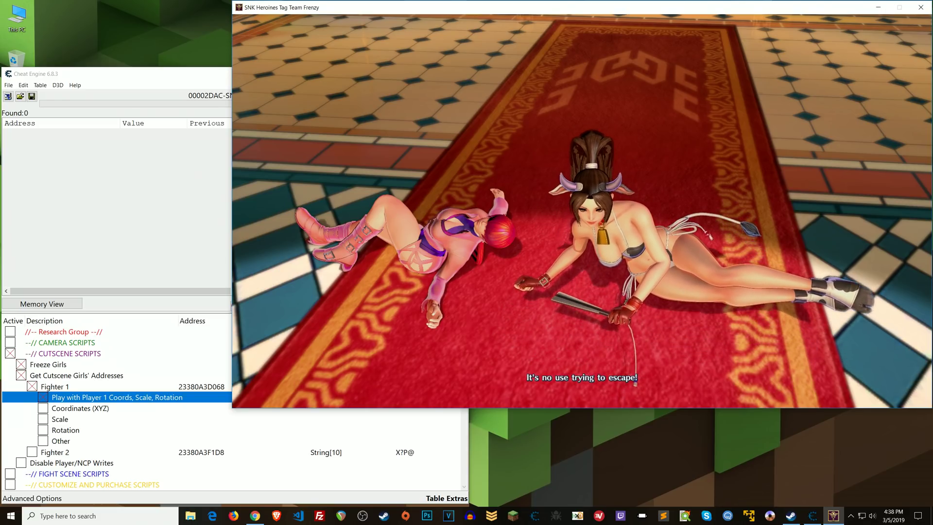
click(43, 402)
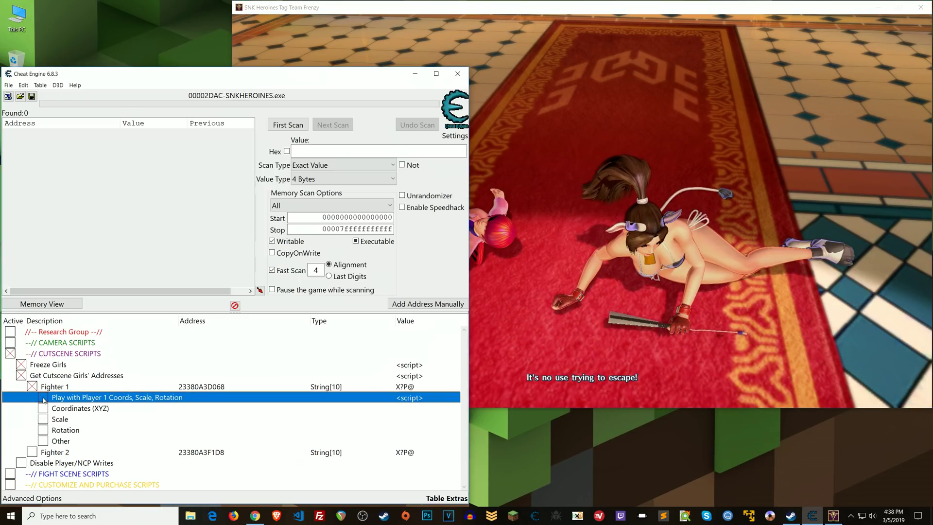
Step: Refreeze the girls at the "pocket dimension" line and enable the Play with Player 2 Coords, Scale, Rotation script under Fighter 2
click(26, 367)
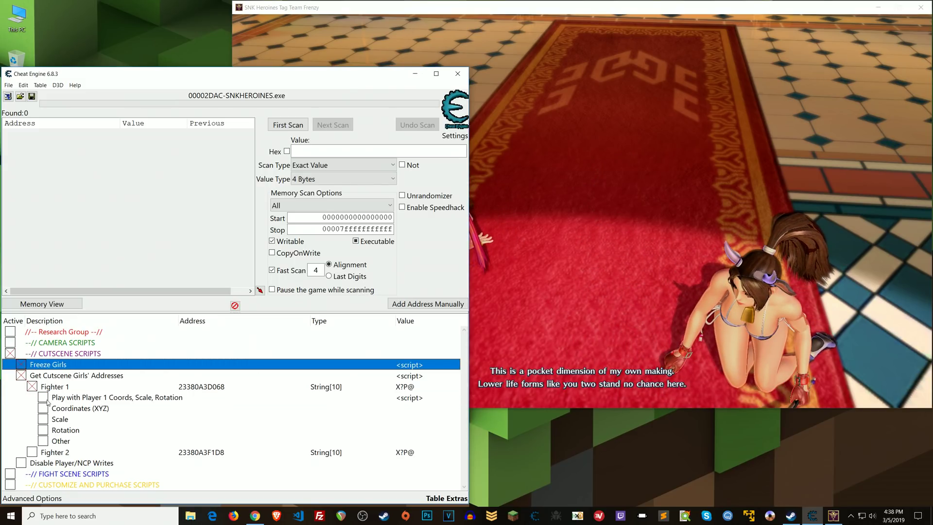
click(32, 453)
scroll(39, 428, down, 2)
click(43, 409)
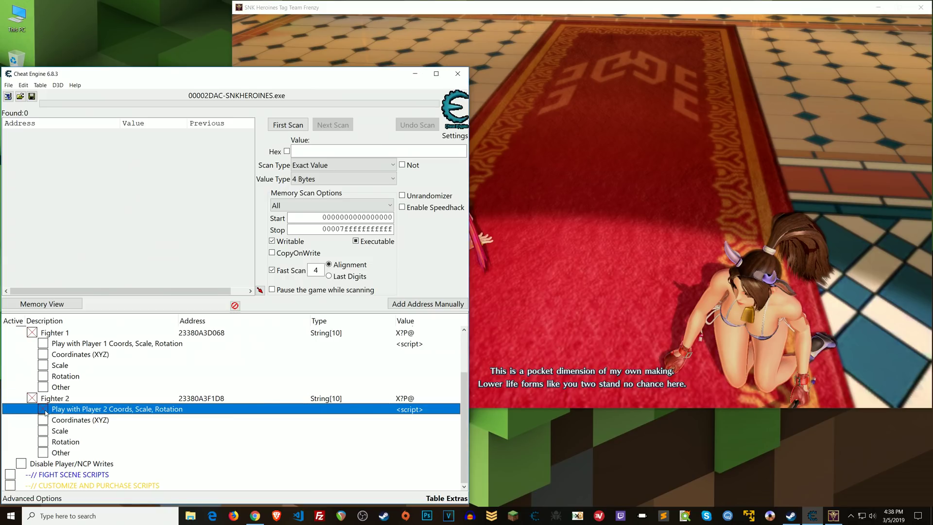
Step: Move the Fighter 2 character around the red carpet, raising, lowering and rotating her, including upside down
key(Right)
key(Up)
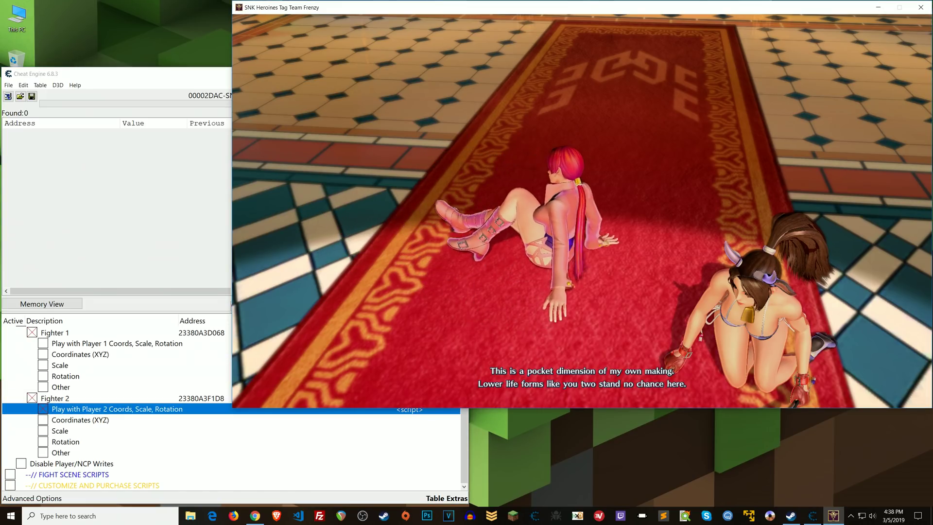
key(Right)
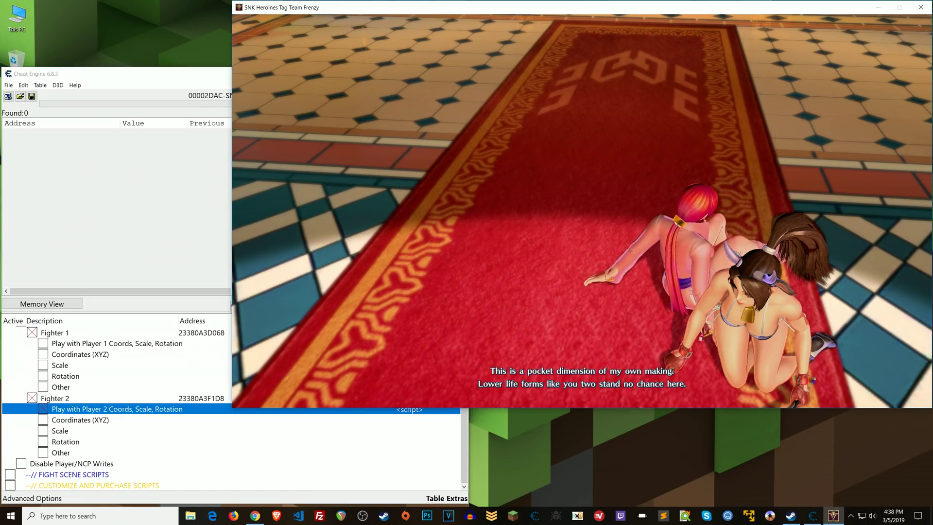
key(Left)
key(Down)
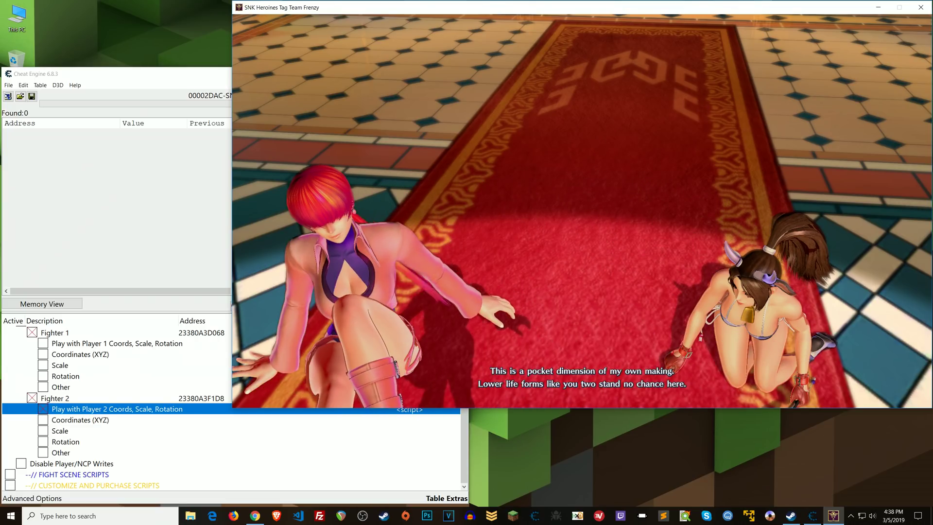
key(Up)
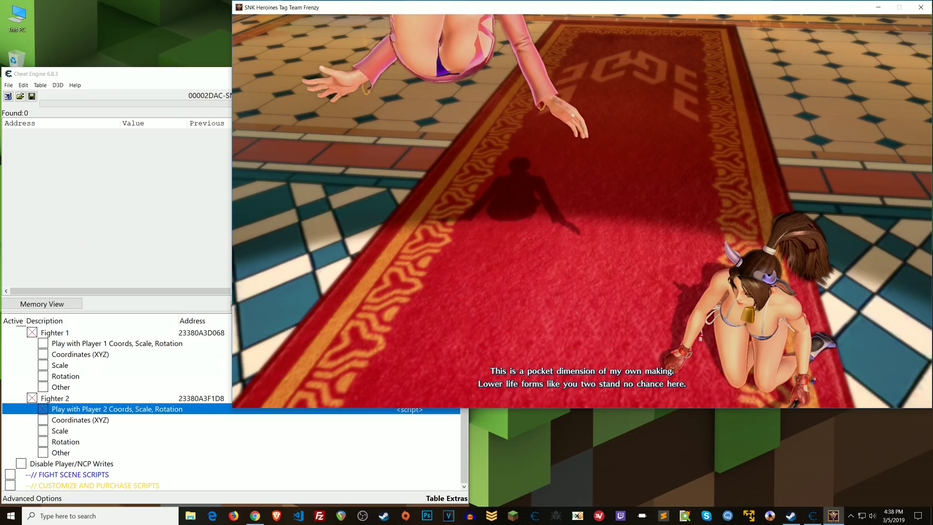
key(Down)
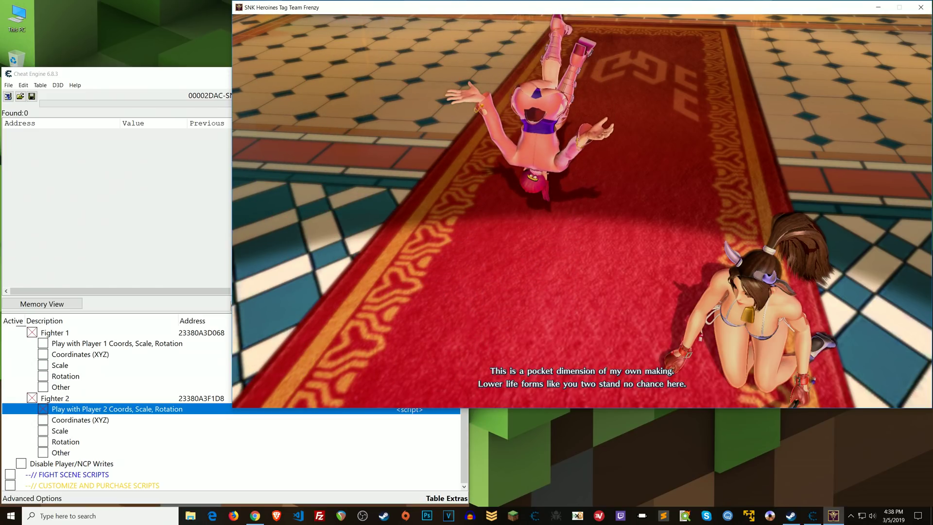
key(Up)
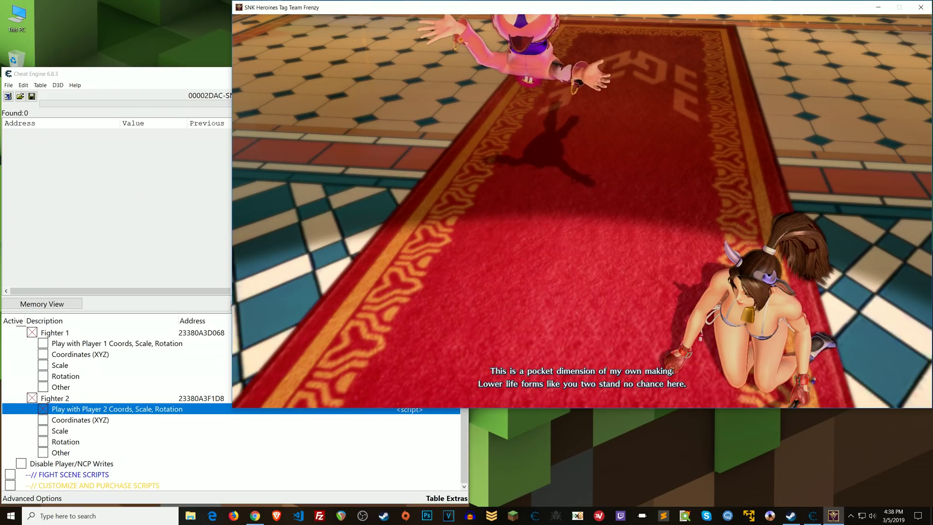
key(Down)
key(Up)
key(Left)
key(Up)
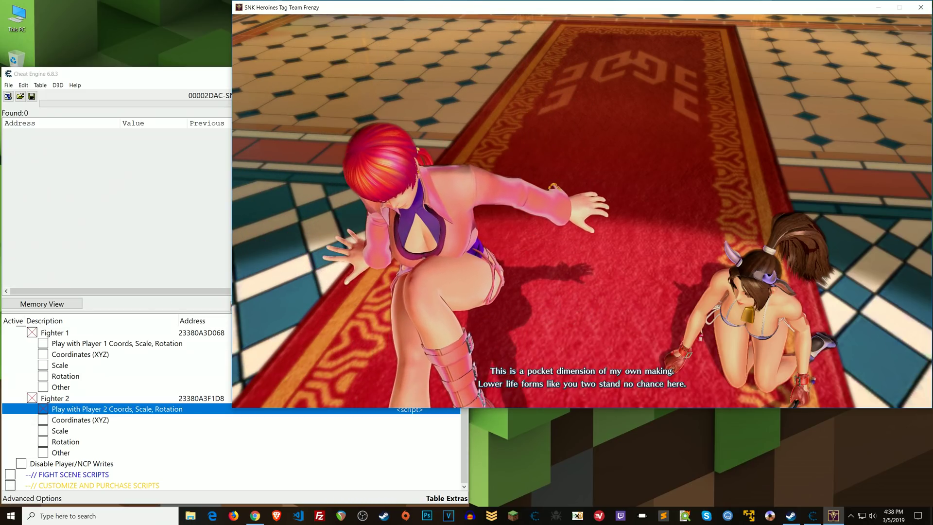
key(Right)
key(Down)
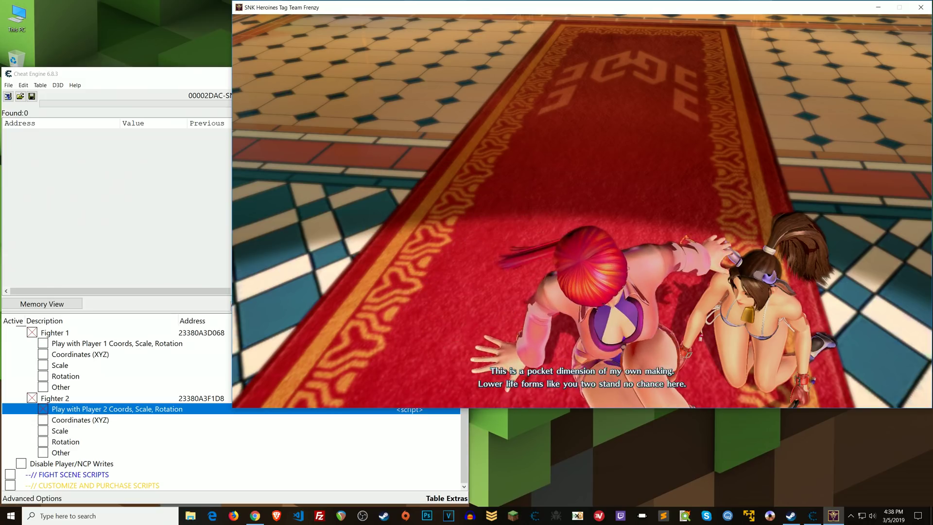
key(Up)
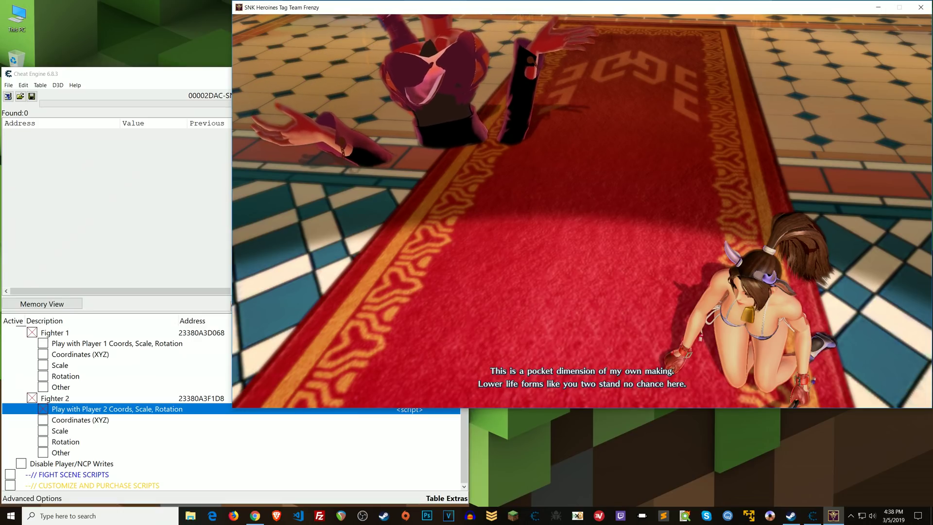
Step: Deactivate the Player 2 script, both fighter entries, Get Cutscene Girls' Addresses, Freeze Girls and the Cutscene Scripts group
click(42, 411)
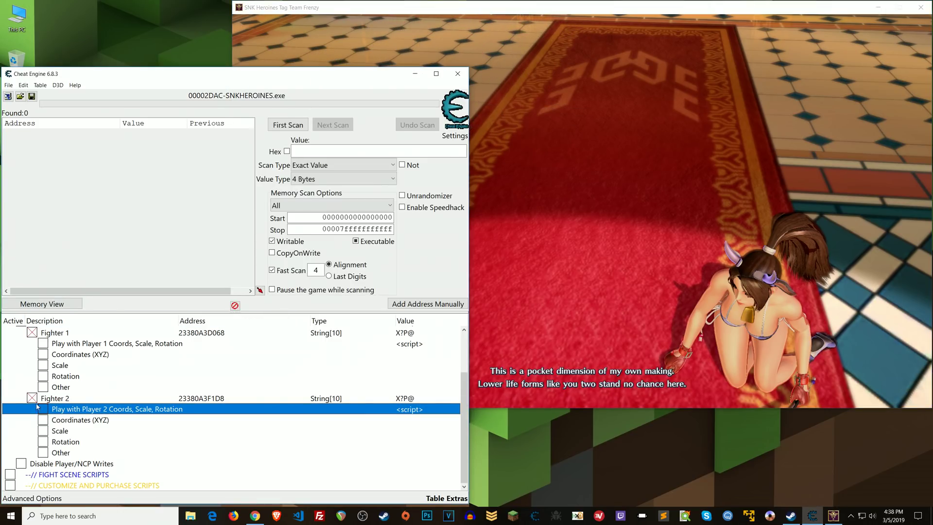
click(32, 398)
click(31, 387)
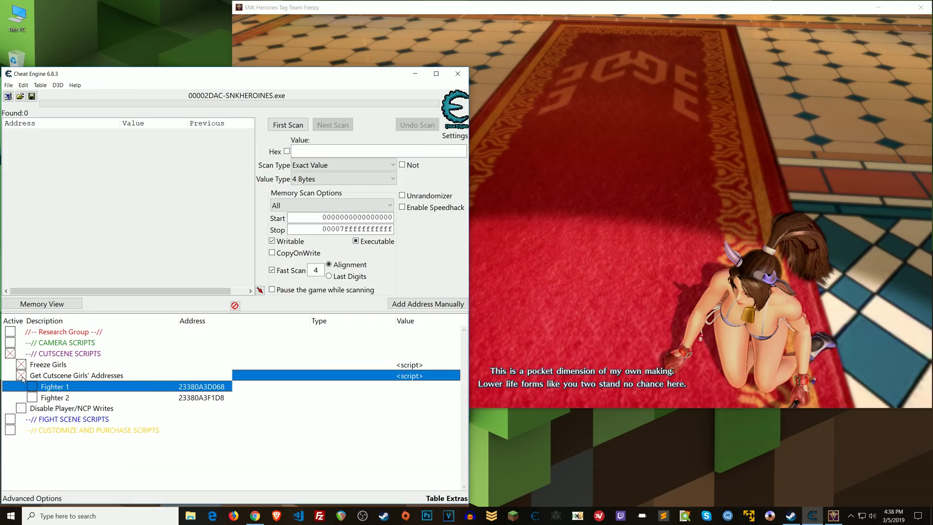
click(21, 376)
click(22, 365)
click(10, 353)
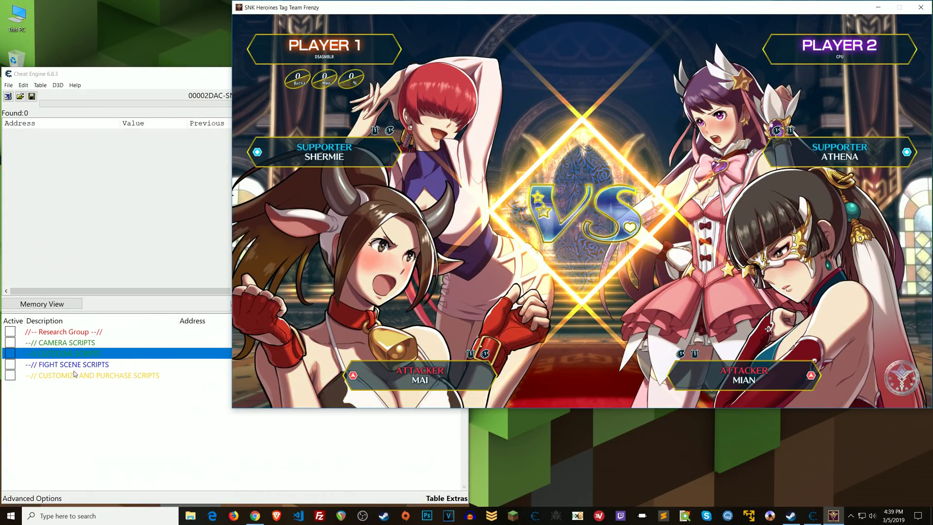
Step: Activate the Fight Scene Scripts and Camera Scripts groups and turn on Freeze Girls for the fight scene
click(82, 365)
click(12, 365)
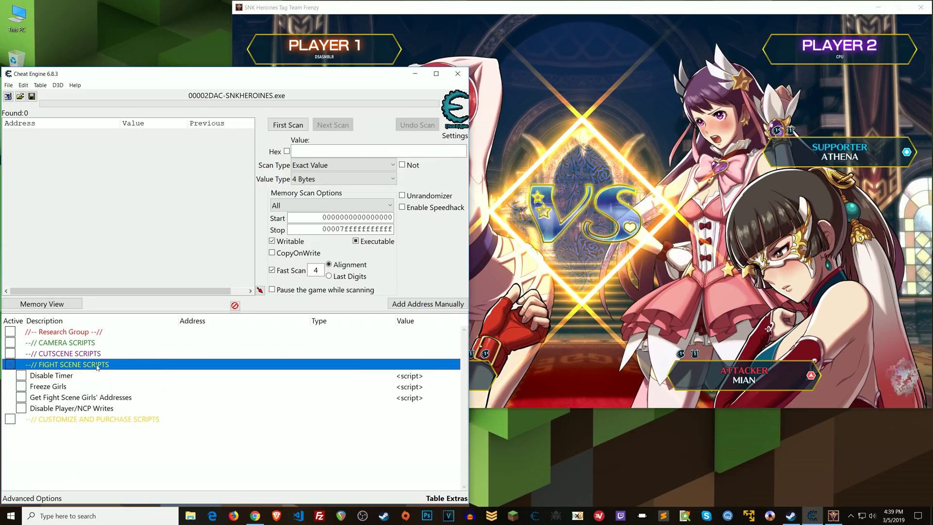
click(9, 344)
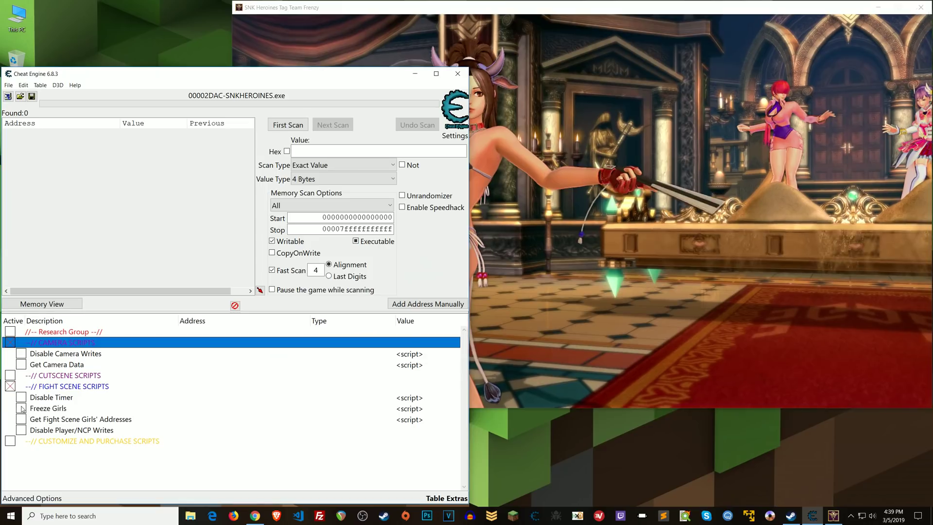
click(20, 408)
click(506, 302)
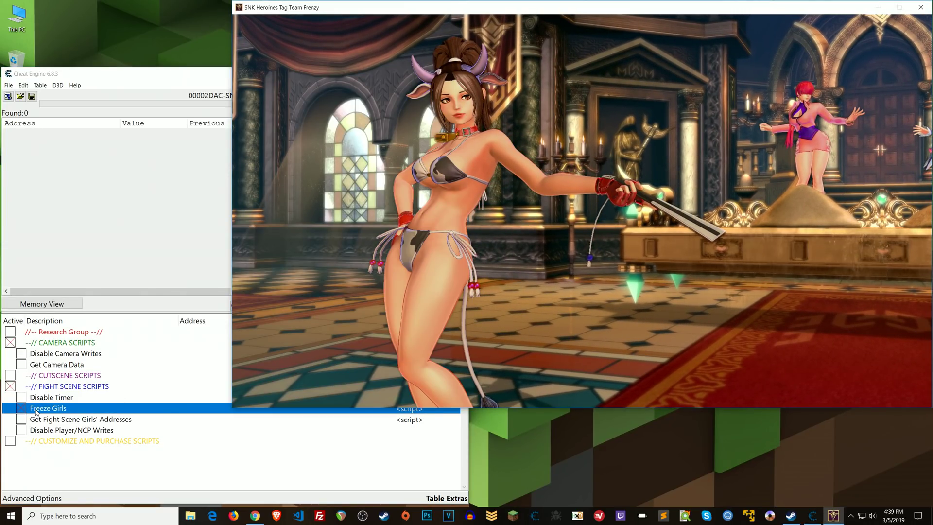
Step: Enable Get Fight Scene Girls' Addresses and highlight each of the Fighter 1 to Fighter 4 entries it lists
click(21, 421)
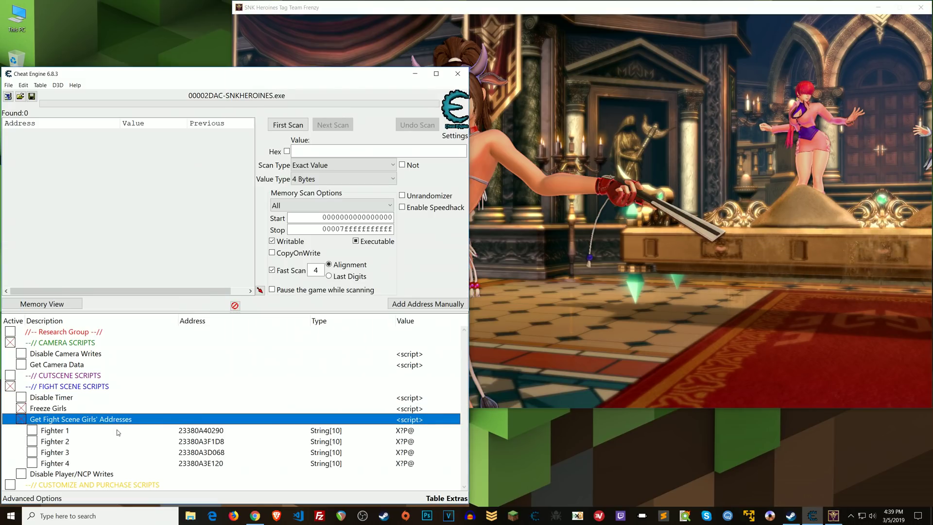
click(194, 432)
click(200, 441)
click(204, 452)
click(209, 464)
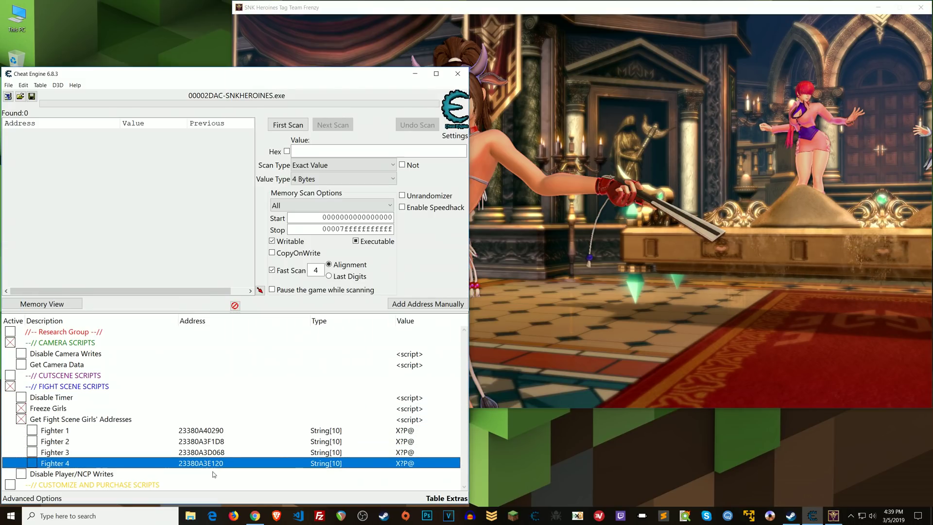
click(615, 287)
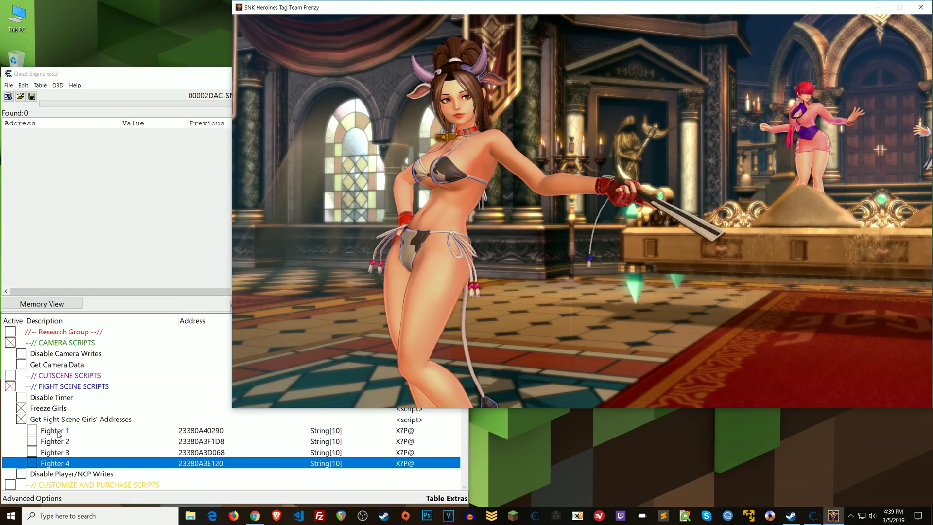
Step: Activate Fighter 1 with its Play with Player 1 Coords, Scale, Rotation script and shift the purple-haired girl toward the sand pile
click(37, 432)
scroll(78, 408, down, 2)
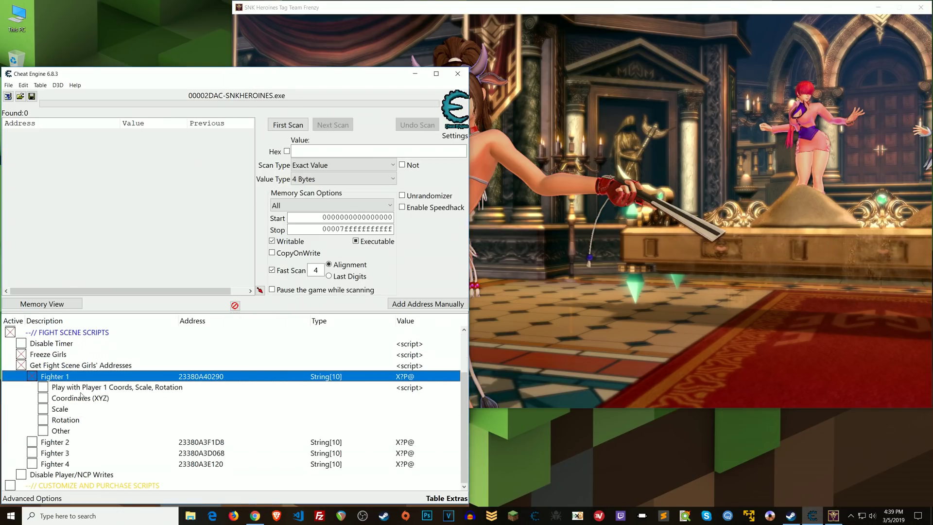
click(43, 387)
key(alt+Tab)
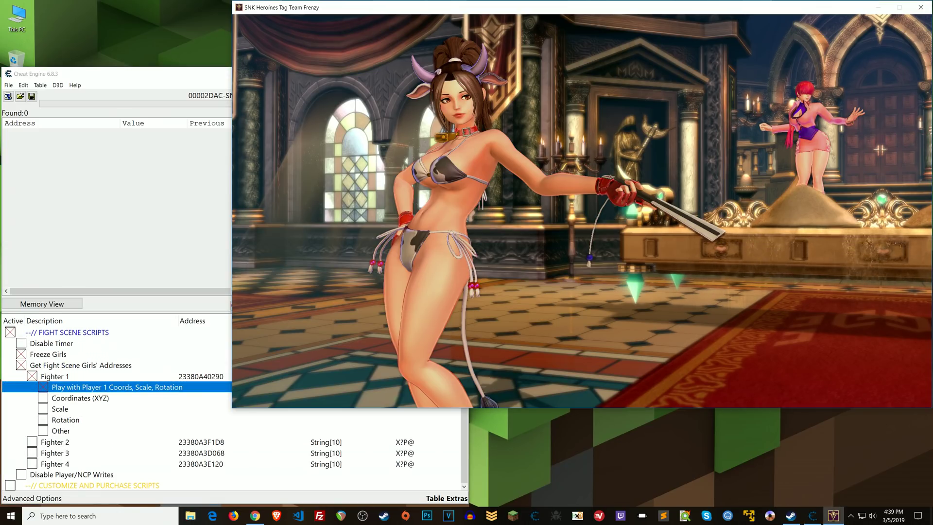
key(alt+Tab)
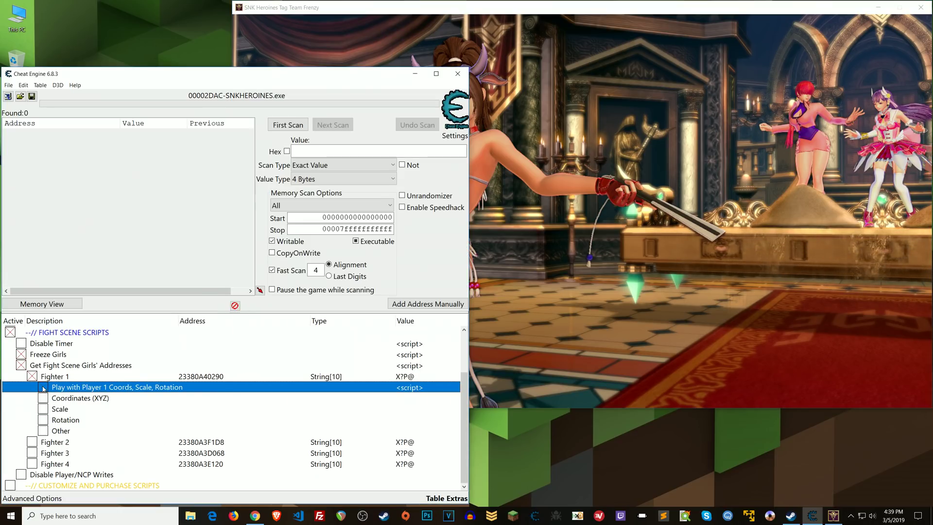
Step: Deactivate Fighter 1, then activate Fighter 2 with its Play with Player 2 Coords, Scale, Rotation script
click(34, 377)
click(32, 441)
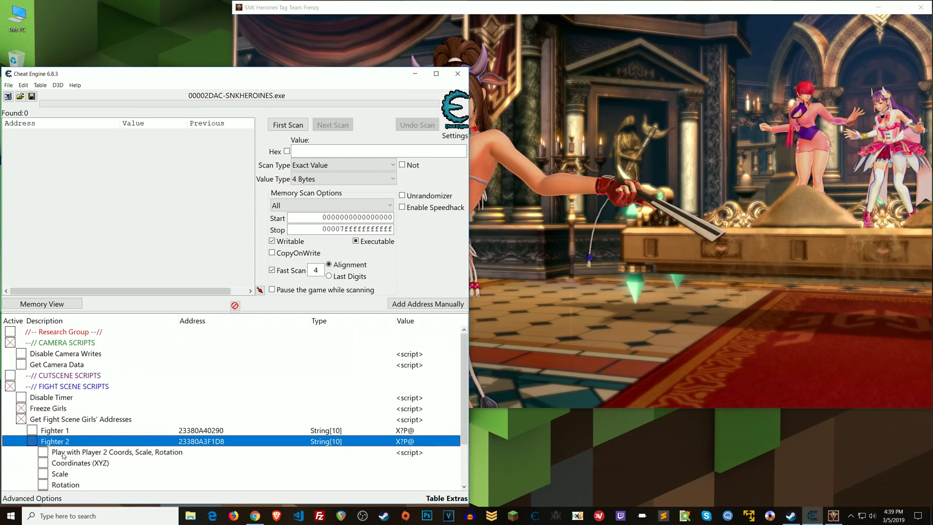
click(43, 452)
key(alt+Tab)
Step: Move the red-haired Fighter 2 character along the golden ledge, lower her to the tiled floor and turn her around
key(Left)
key(Down)
key(Up)
key(Left)
key(Down)
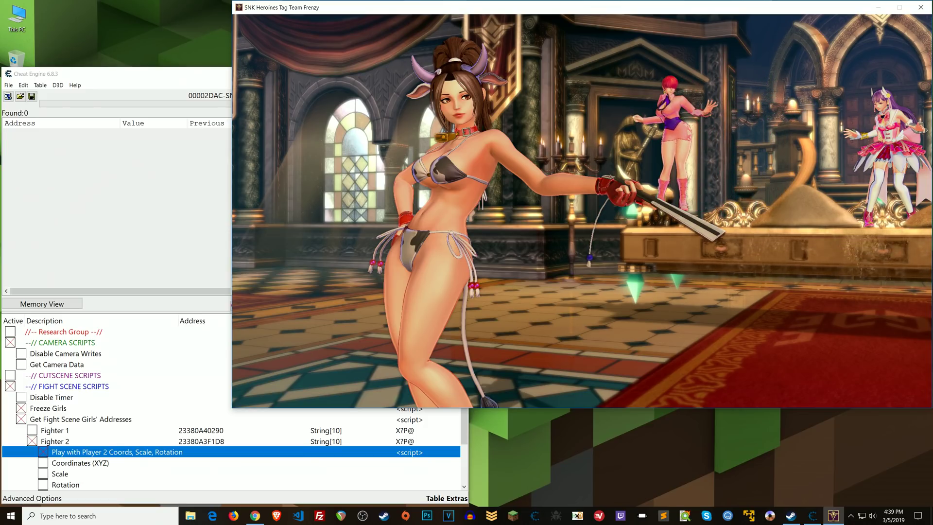
key(Right)
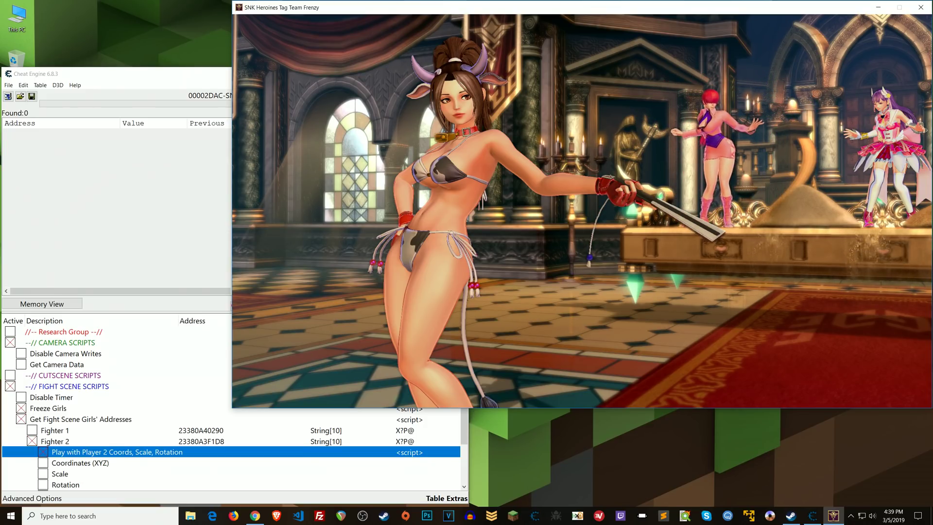
key(Down)
key(Left)
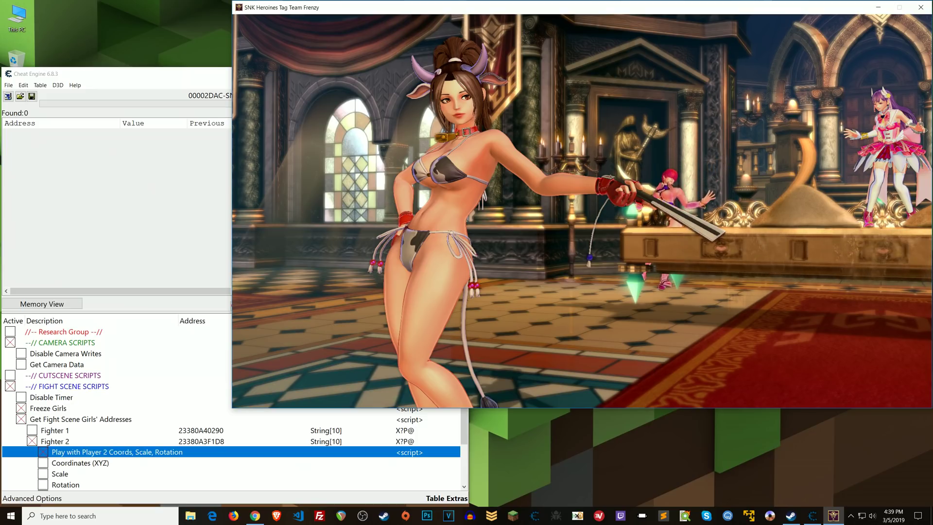
key(Left)
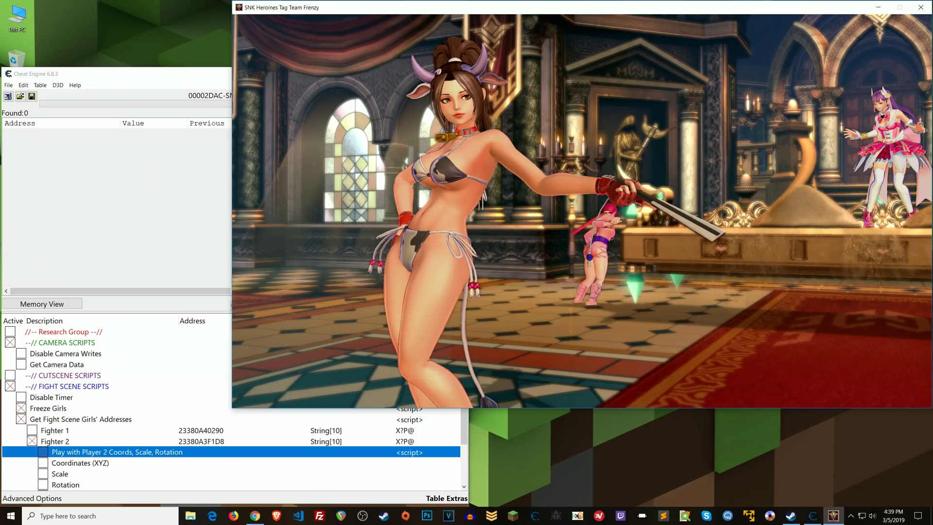
Step: Enlarge the red-haired Fighter 2 character to giant size, tilting and rotating her around the woman in the cow-print bikini
key(Up)
key(Right)
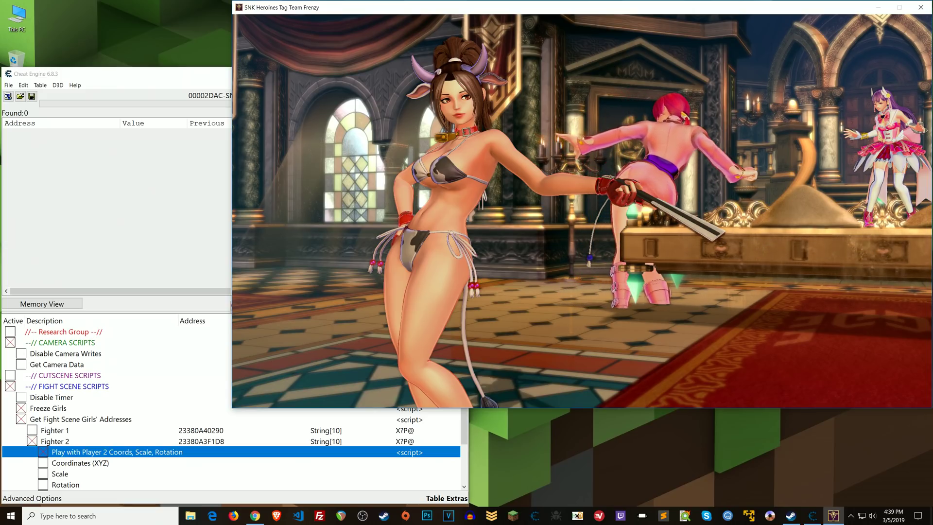
key(Right)
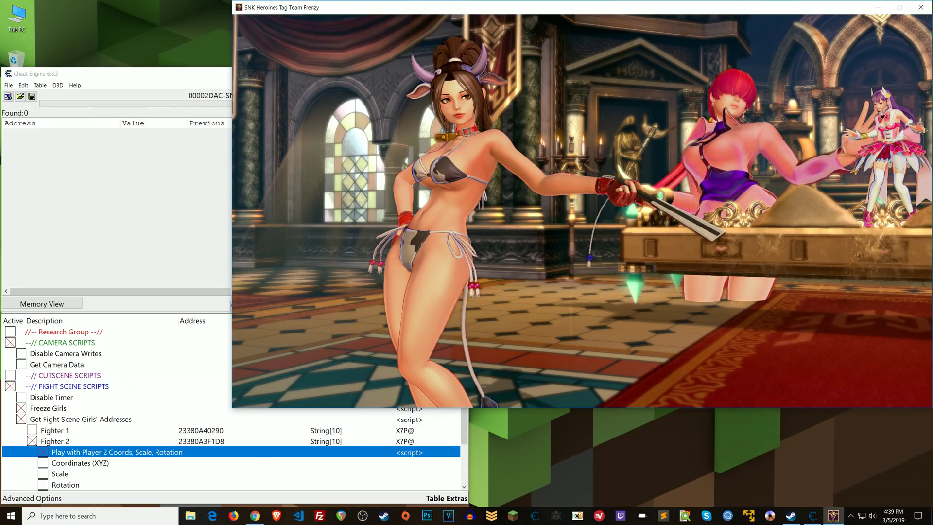
key(Down)
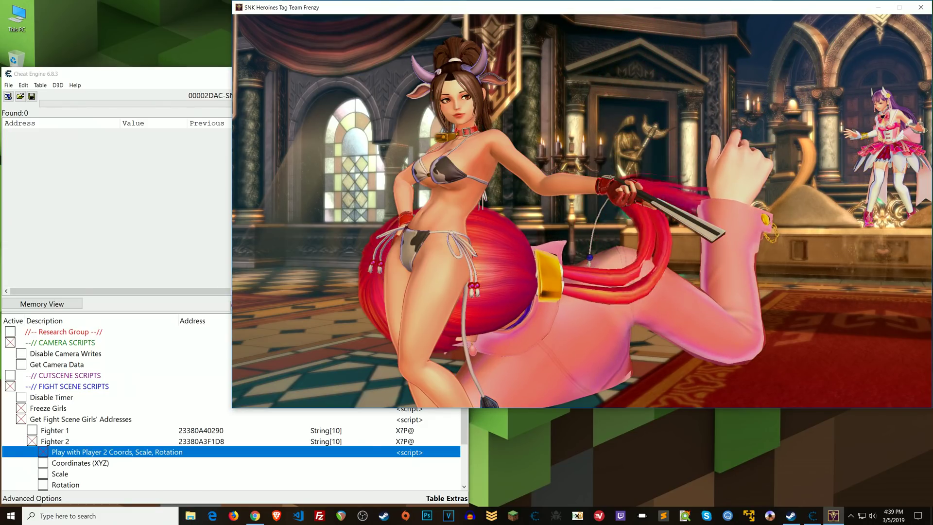
key(Left)
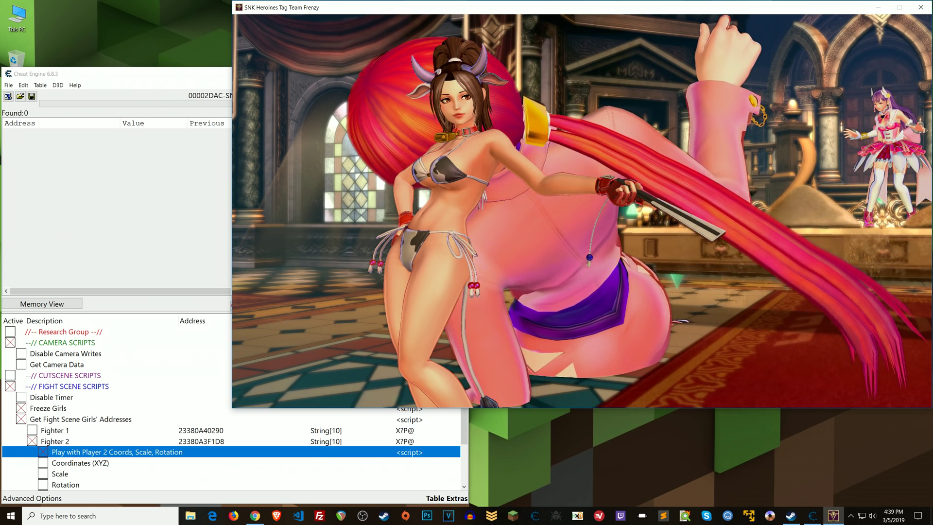
key(Right)
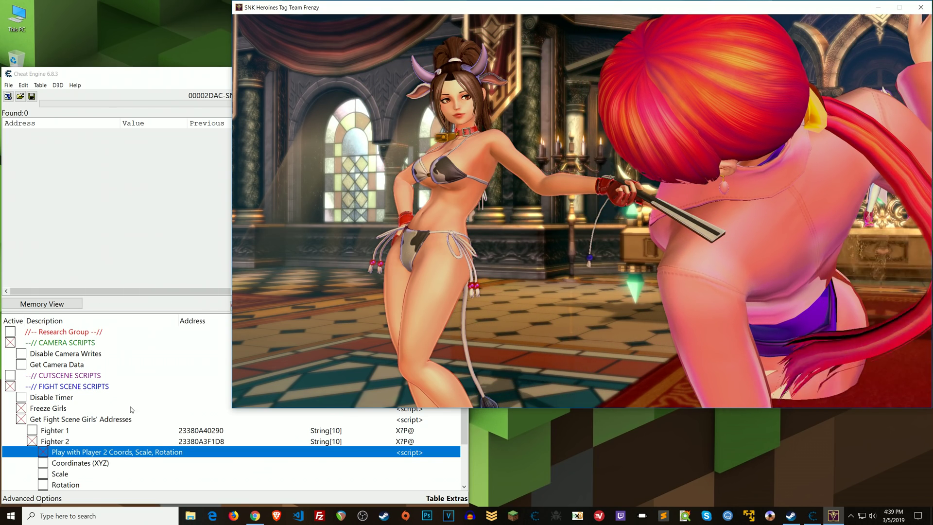
Step: Switch off the Player 2 script and Fighter 2, then use Fighter 1's Player 1 script to move the purple-haired girl along the ledge
click(43, 453)
click(32, 441)
click(32, 430)
scroll(39, 418, down, 1)
click(42, 408)
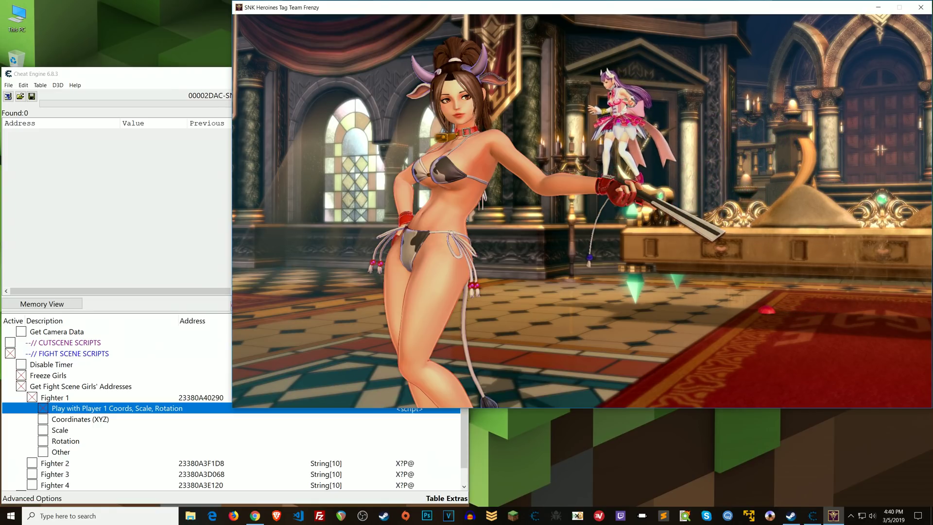
Step: Switch off the Player 1 script and Fighter 1, then use Fighter 3's Player 3 script to reposition the cow-print bikini character
click(43, 409)
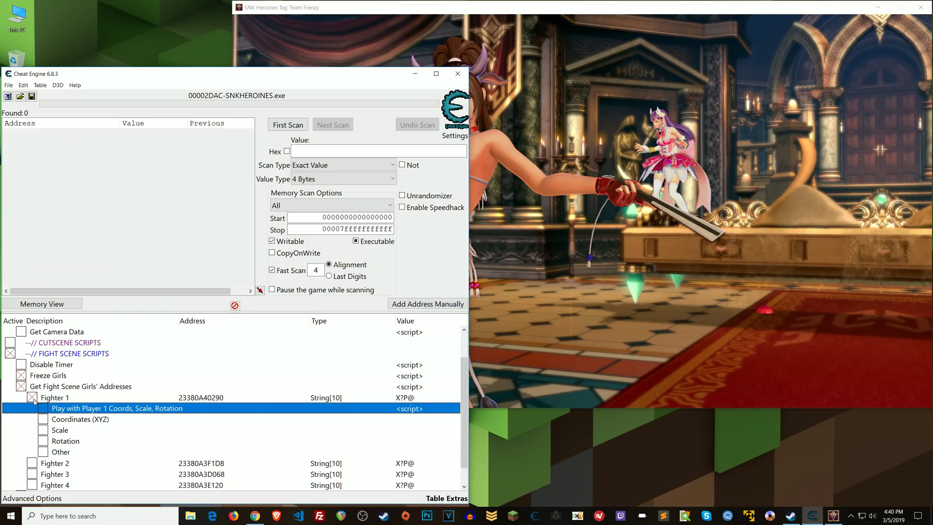
click(32, 397)
click(32, 452)
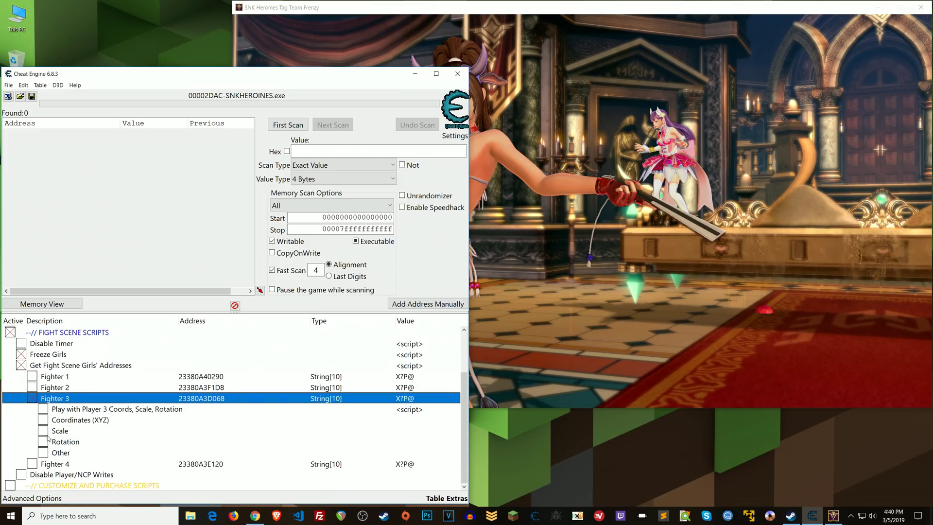
click(45, 410)
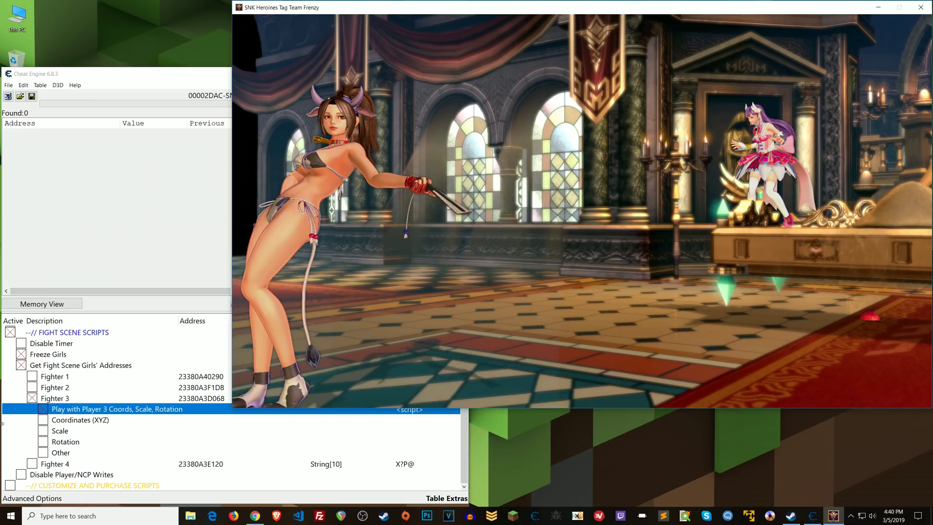
Step: Deactivate the Player 3 script, Fighter 3, Get Fight Scene Girls' Addresses and Freeze Girls so the match can start
click(41, 410)
click(32, 398)
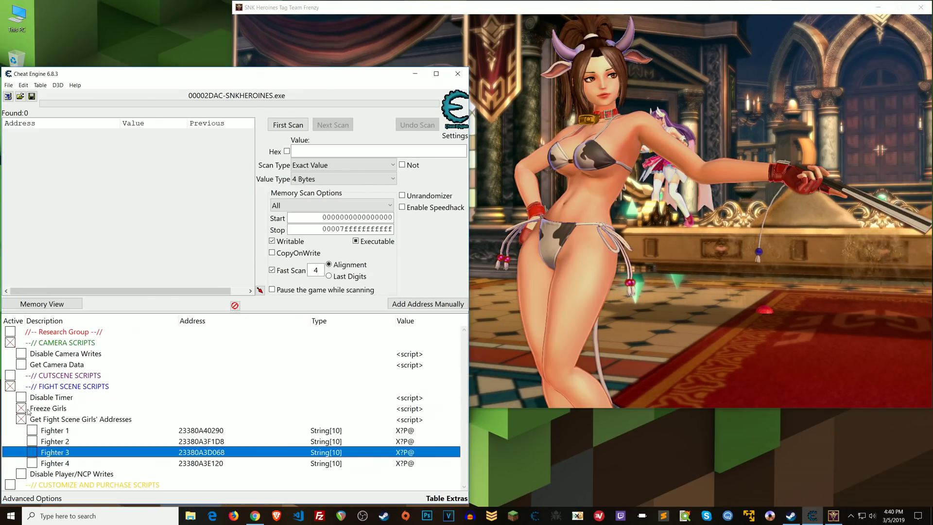
click(21, 420)
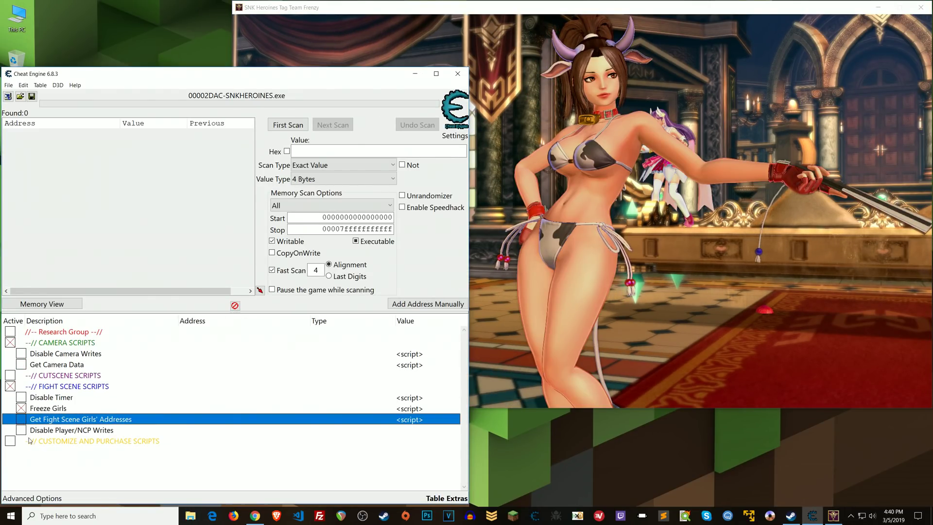
click(20, 409)
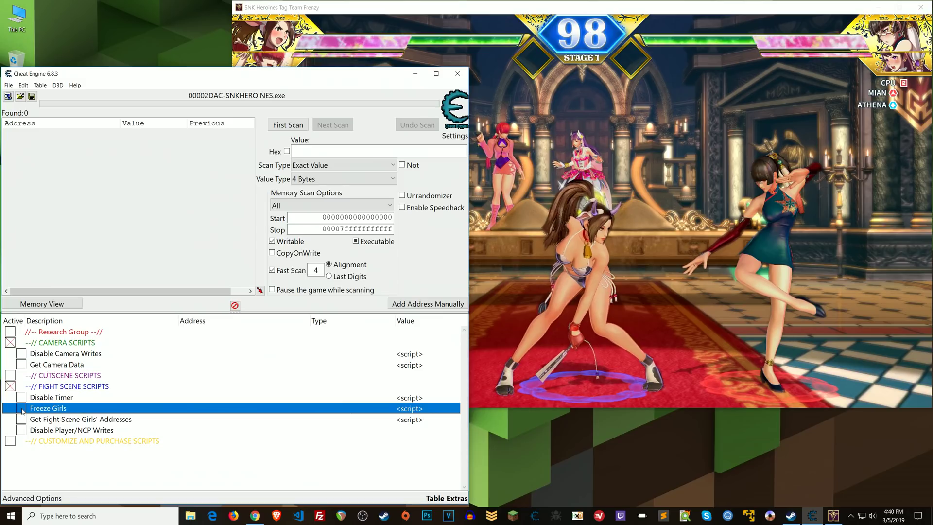
Step: Play briefly, freeze the girls during the opponent's flying kick and turn on Disable Timer
click(536, 276)
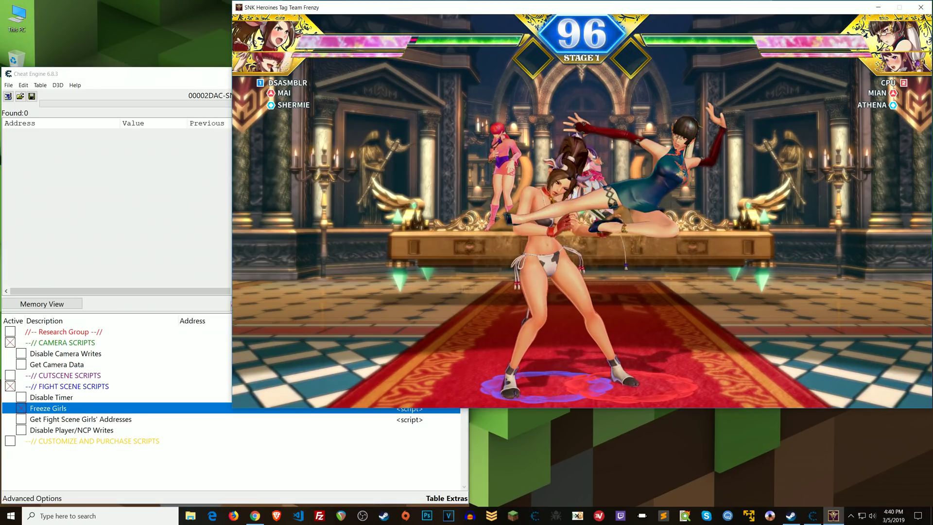
click(22, 409)
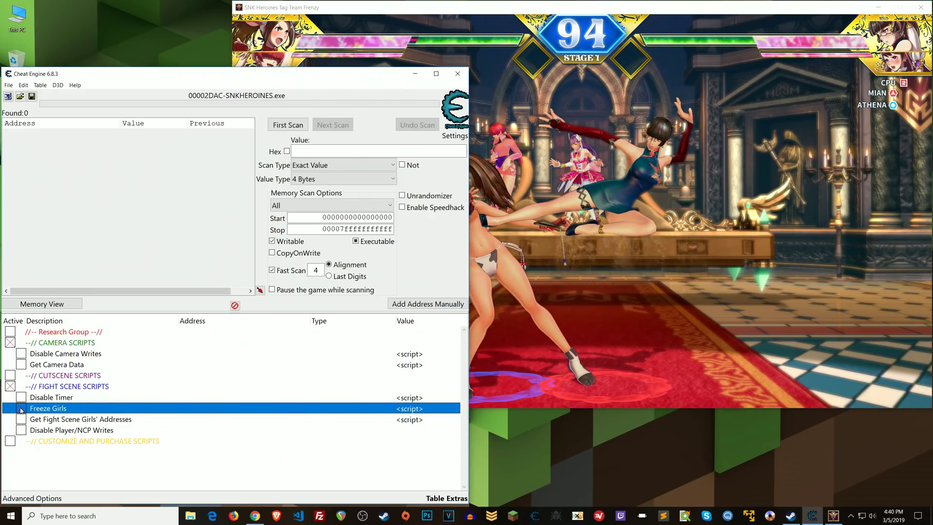
click(599, 308)
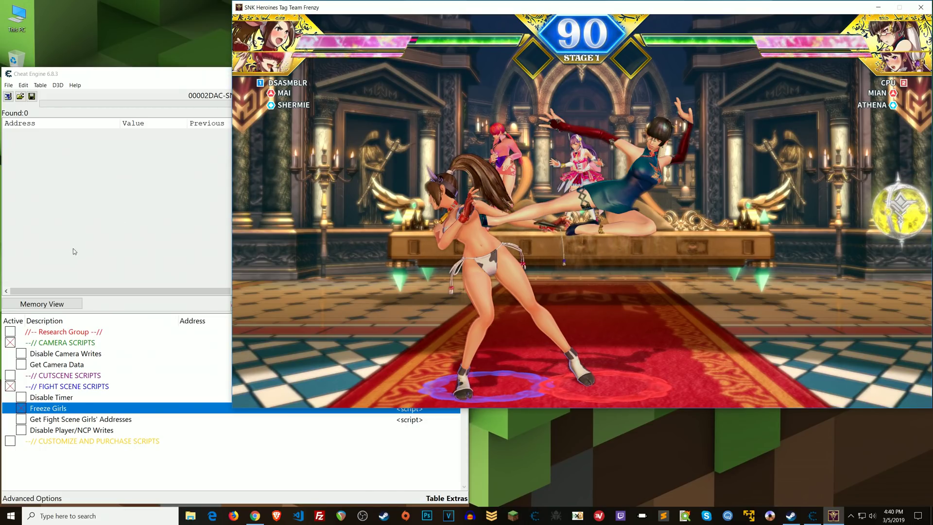
click(21, 397)
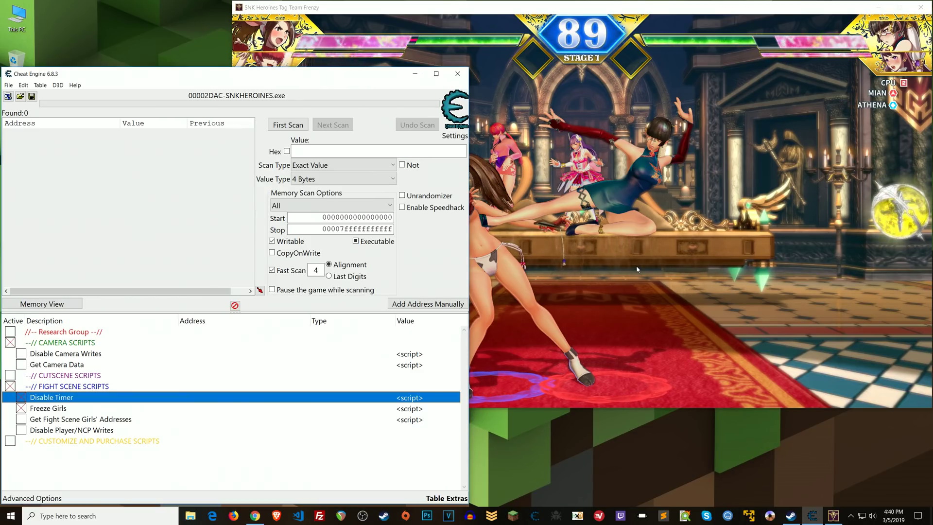
click(101, 473)
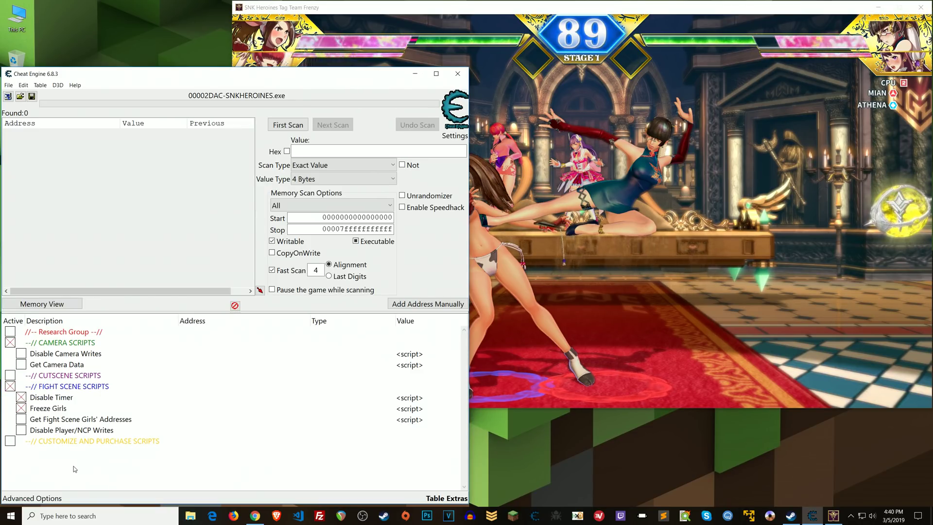
Step: Get the fight scene girls' addresses again, enable Fighter 3's Player 3 script and move the red-haired background girl along the ledge
click(20, 420)
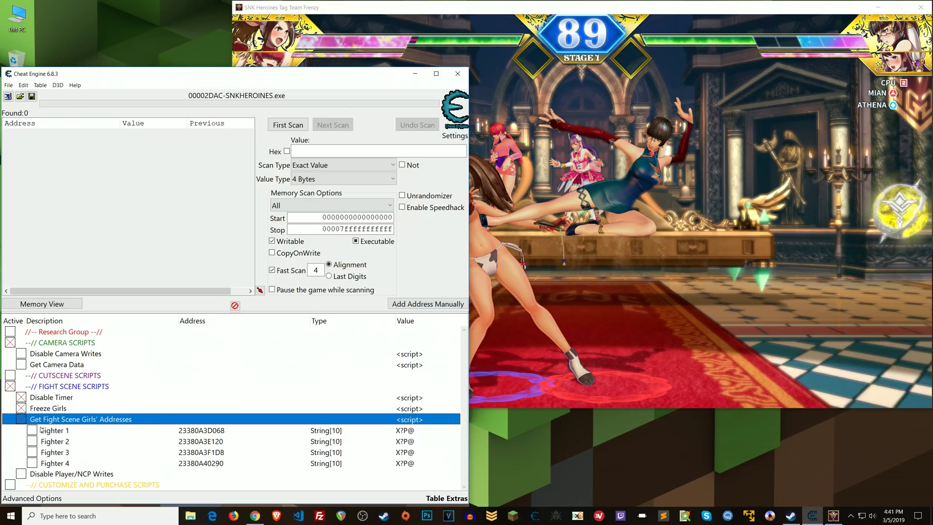
click(32, 453)
click(42, 462)
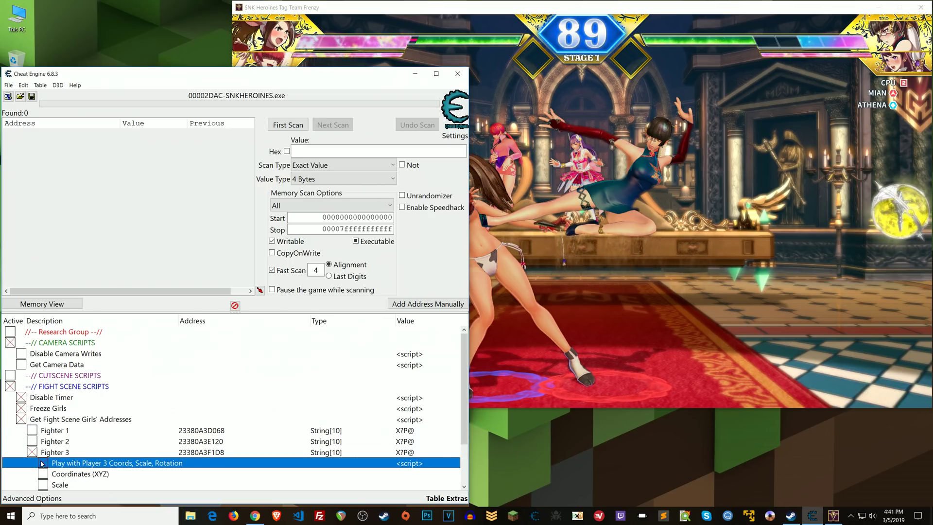
key(Right)
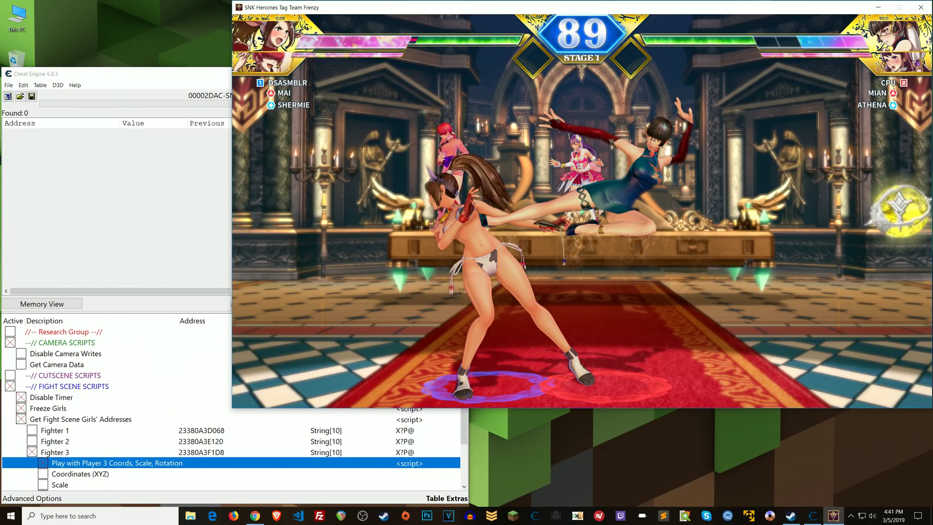
key(Left)
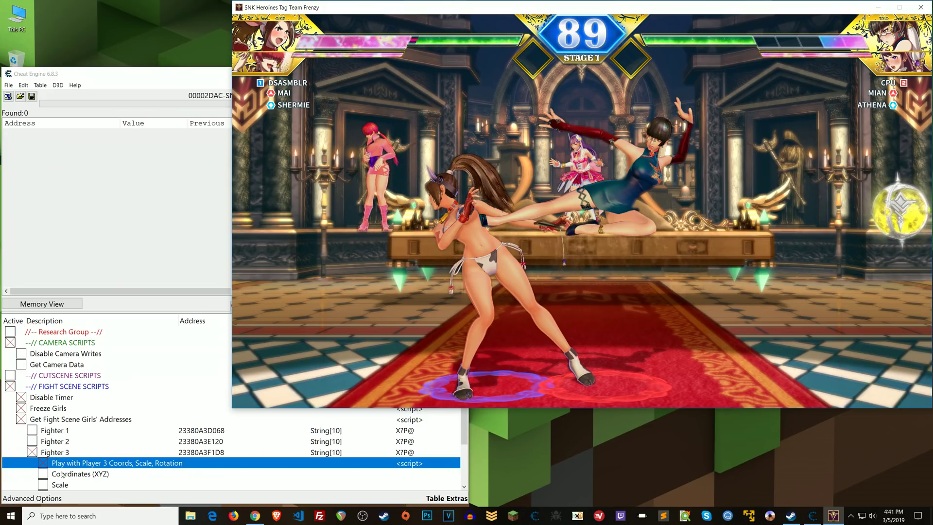
Step: Switch off the Player 3 script and Fighter 3, then activate Fighter 2 with its Play with Player 2 Coords, Scale, Rotation script
click(42, 465)
click(32, 452)
click(32, 441)
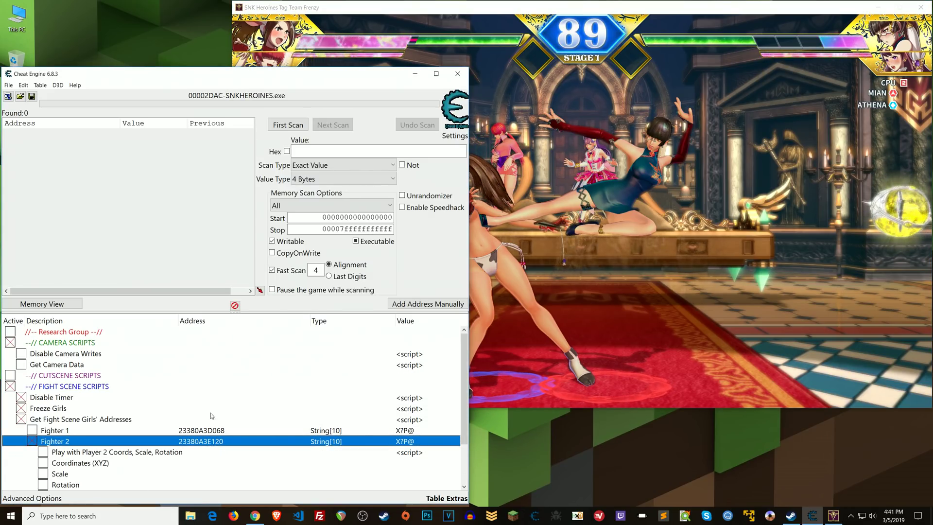
click(515, 370)
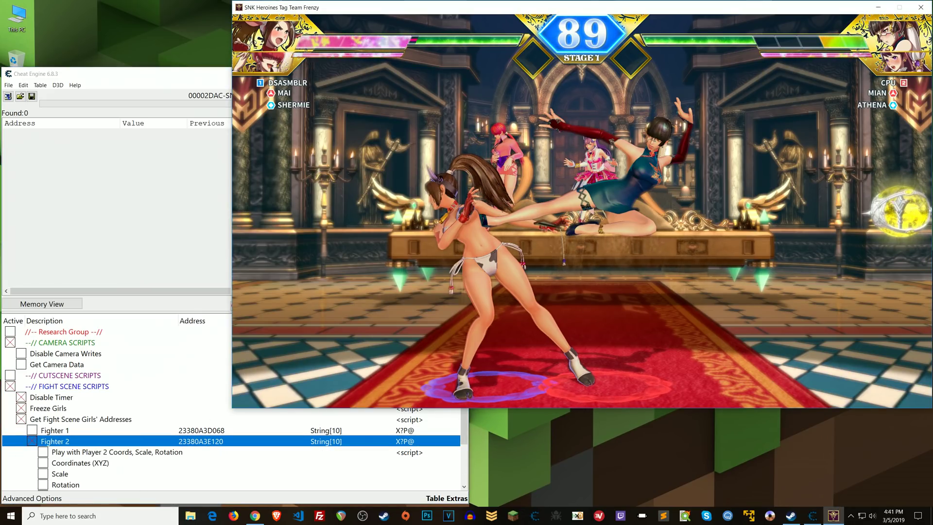
scroll(43, 452, down, 2)
click(32, 453)
click(43, 398)
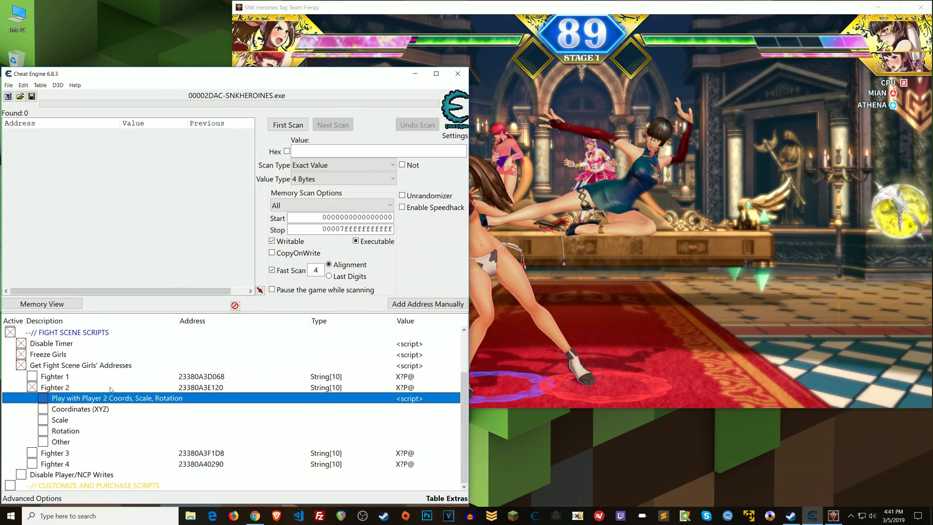